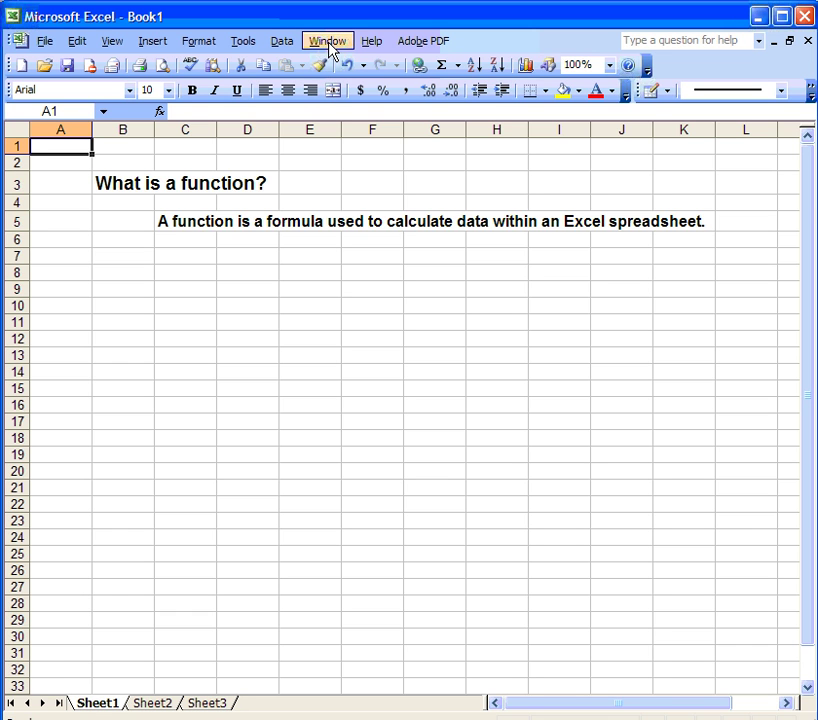
# - Switch to the Working example workbook and format the enrollment dates in D2:D12 with the March 14, 2001 date type
pyautogui.click(328, 44)
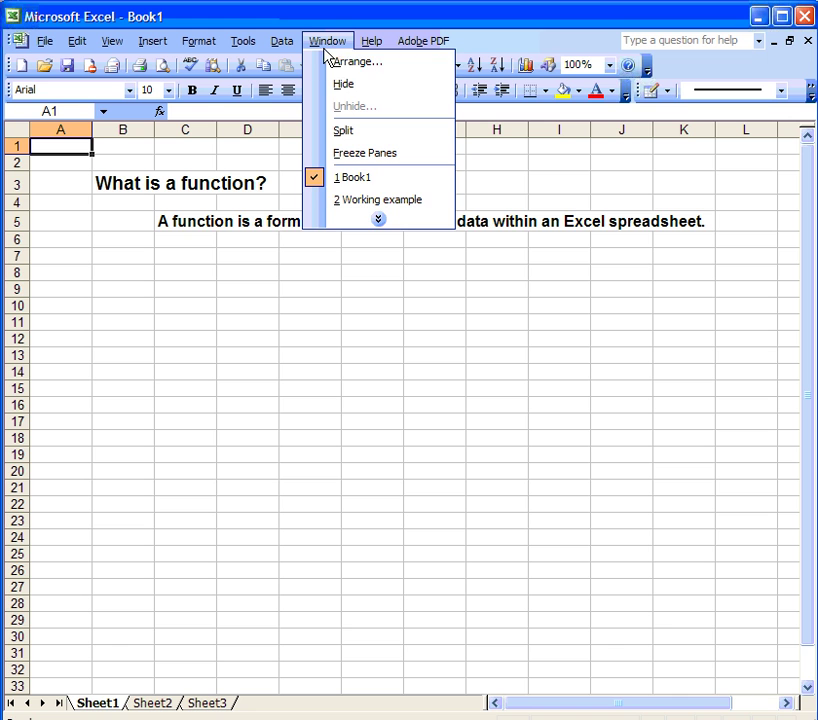
pyautogui.click(372, 200)
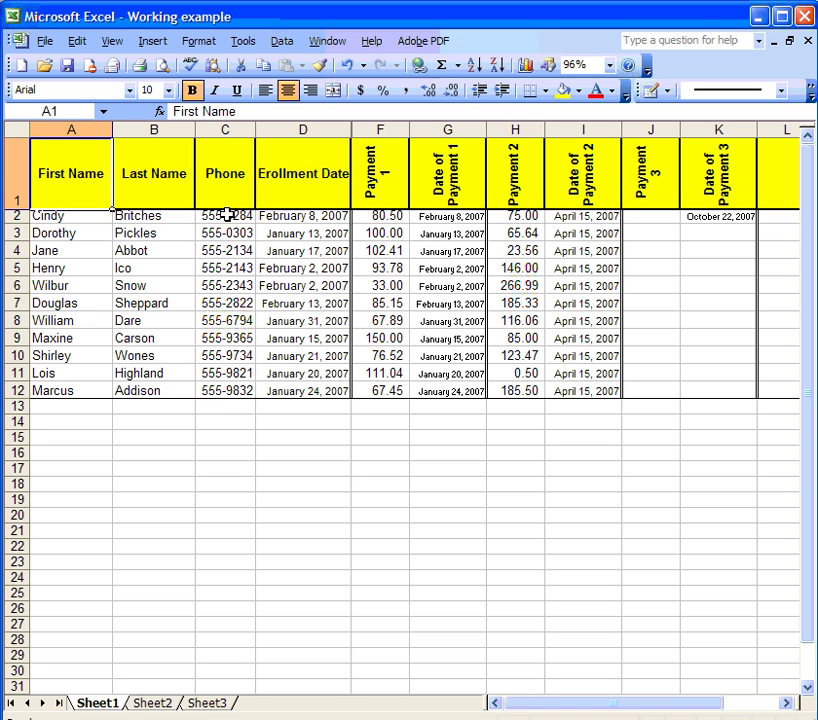
pyautogui.click(314, 215)
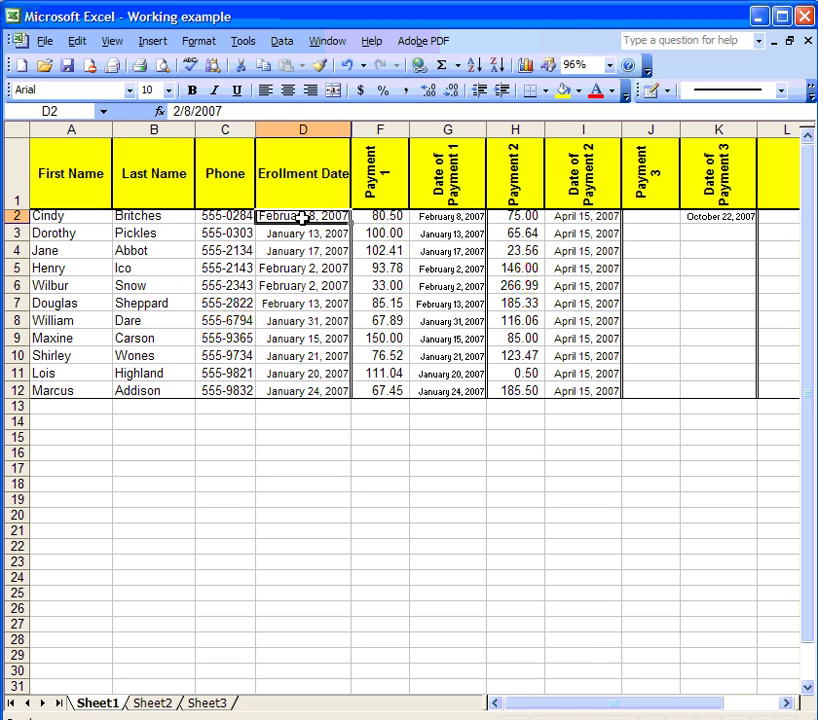
pyautogui.moveTo(301, 217); pyautogui.dragTo(314, 390)
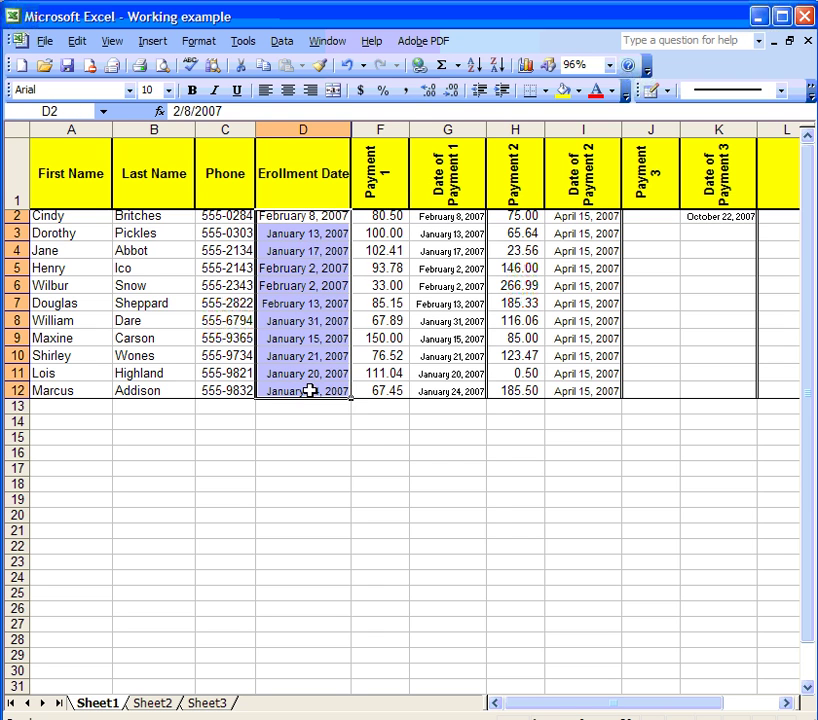
pyautogui.rightClick(314, 244)
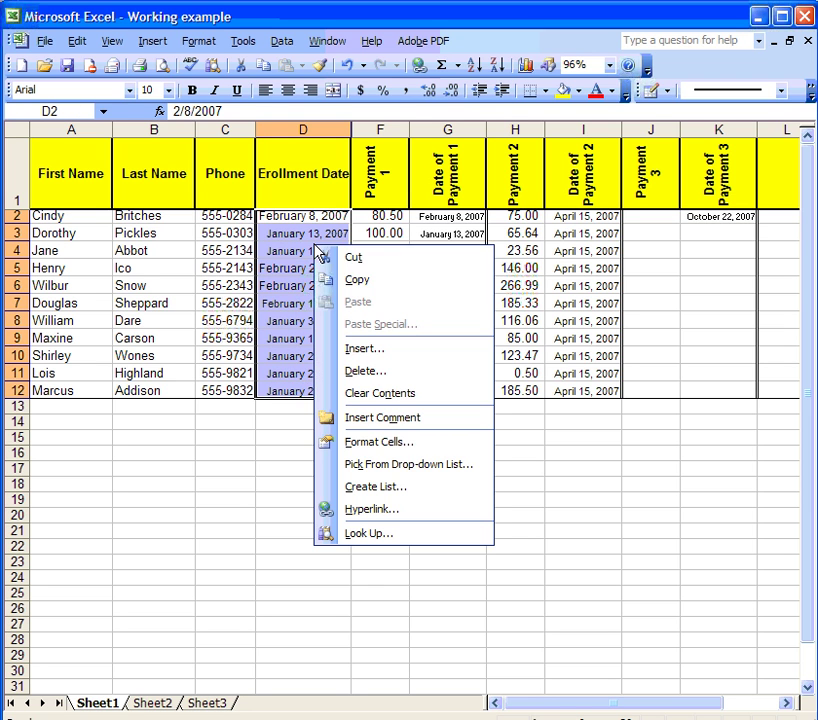
pyautogui.click(390, 450)
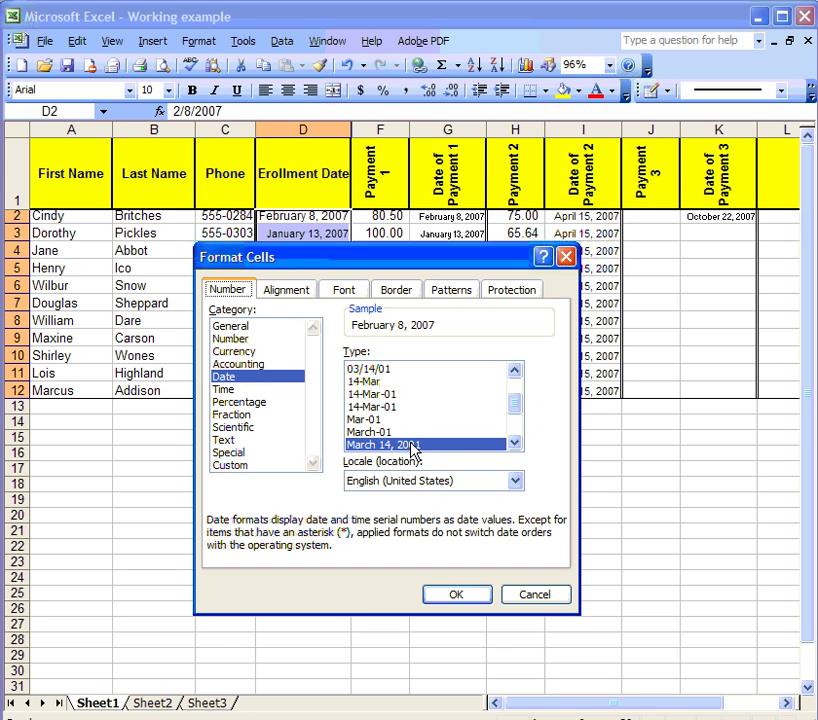
pyautogui.click(482, 598)
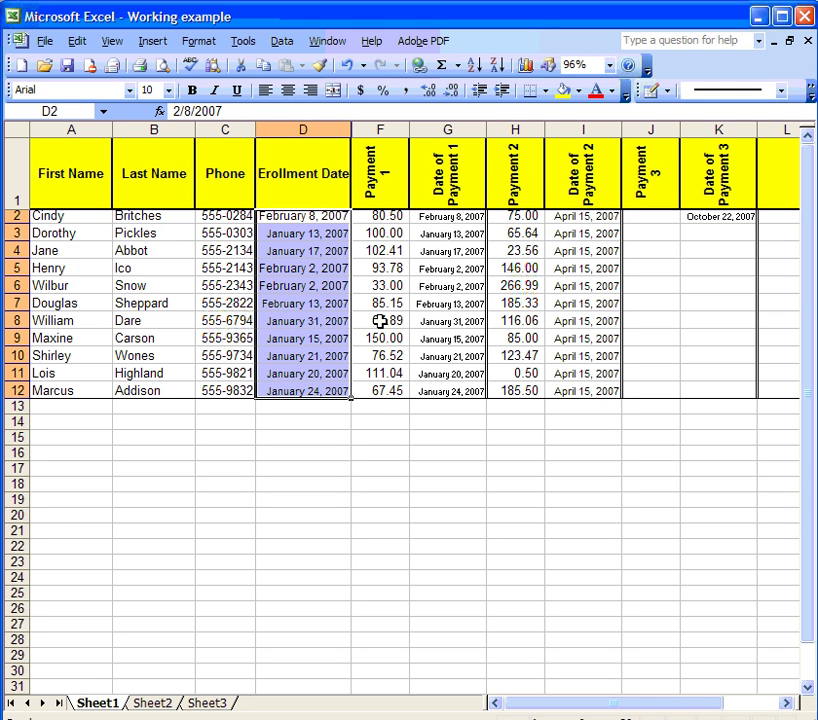
# - Format the Payment 1 amounts in F2:F12 as Accounting with two decimal places and the $ symbol
pyautogui.moveTo(381, 221); pyautogui.dragTo(377, 393)
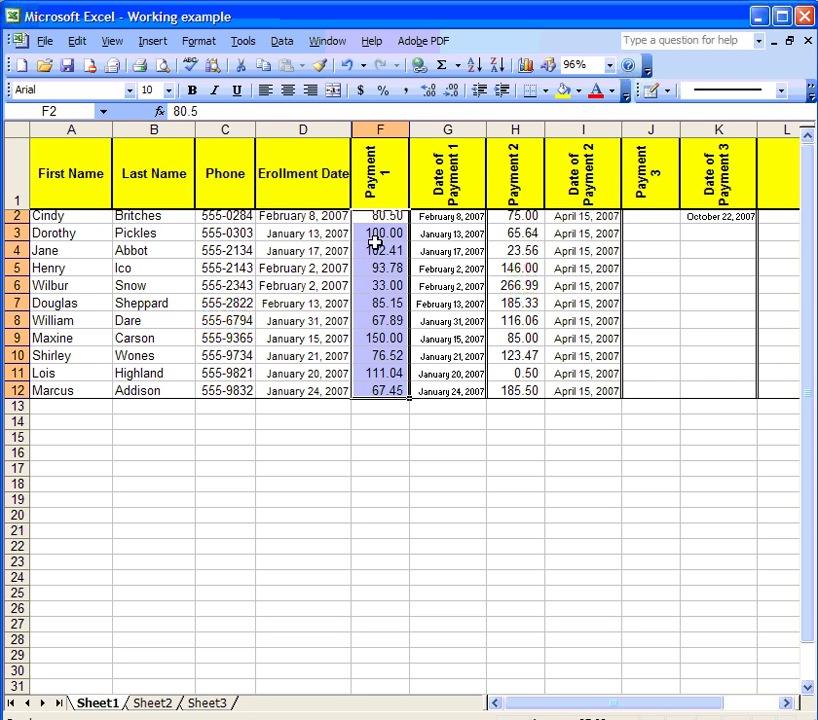
pyautogui.rightClick(376, 237)
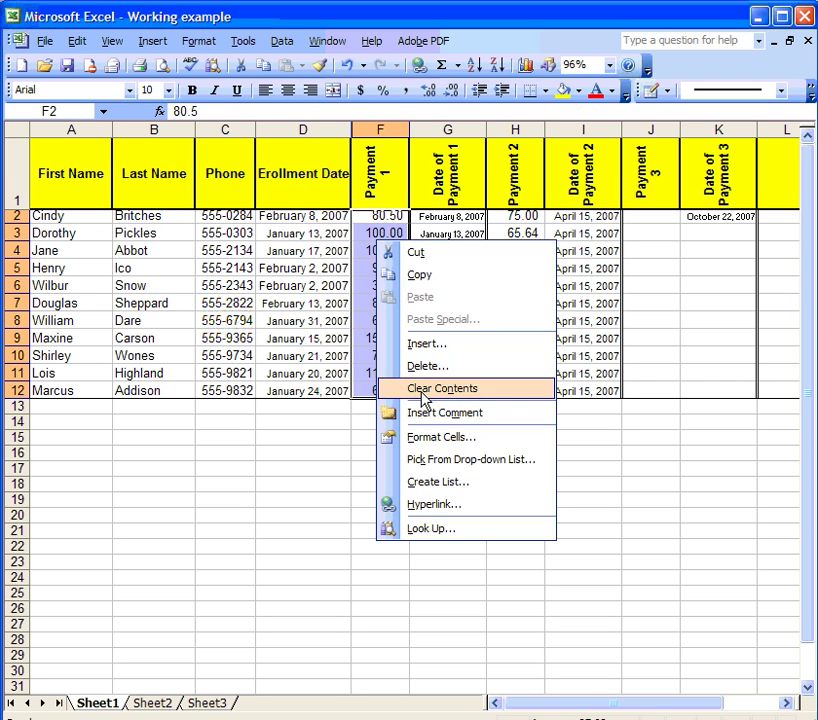
pyautogui.click(380, 437)
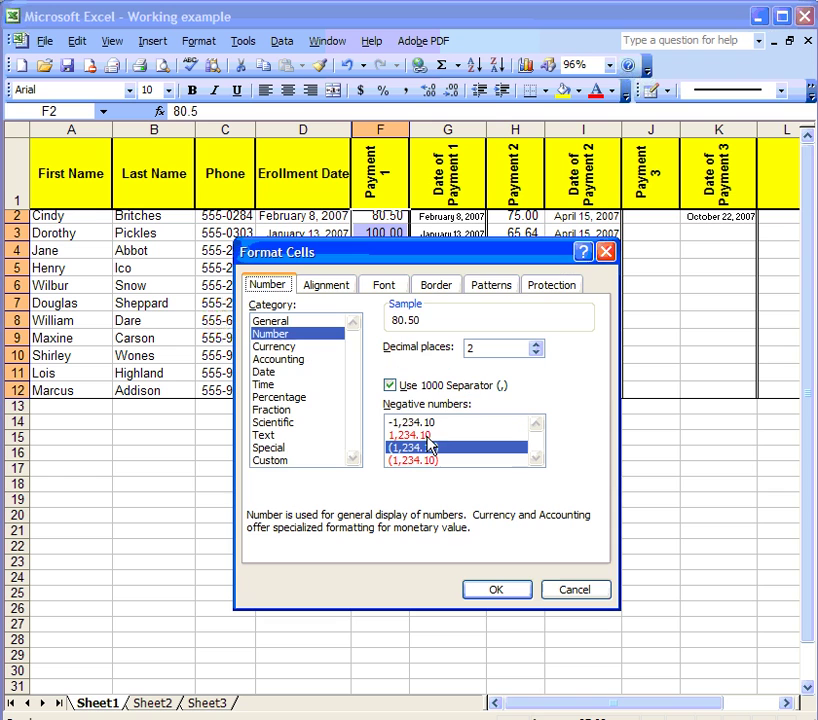
pyautogui.click(280, 359)
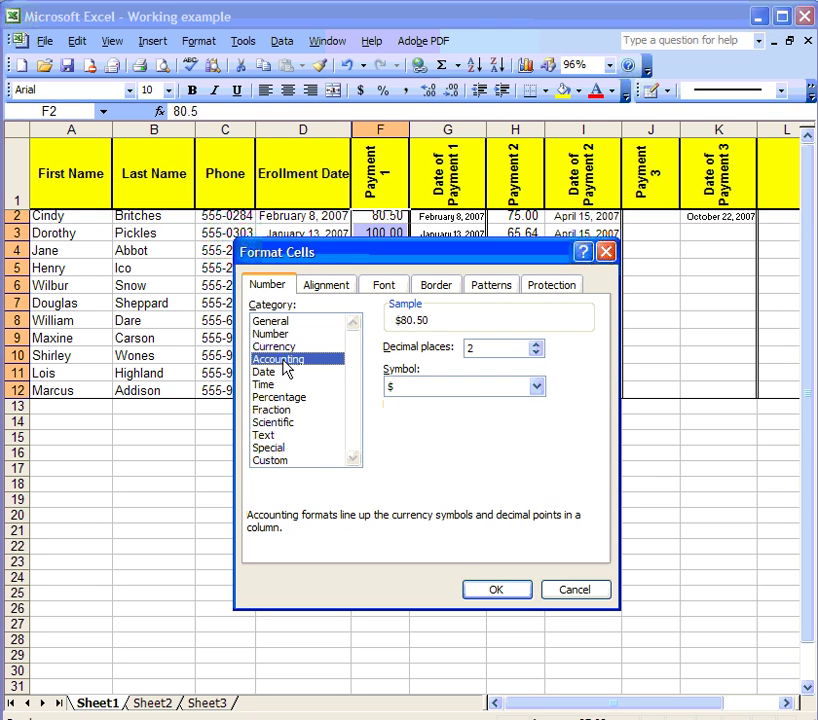
pyautogui.click(496, 592)
# - Apply the Accounting number format to the Payment 2 amounts in H2:H12
pyautogui.moveTo(524, 215); pyautogui.dragTo(517, 389)
pyautogui.rightClick(513, 309)
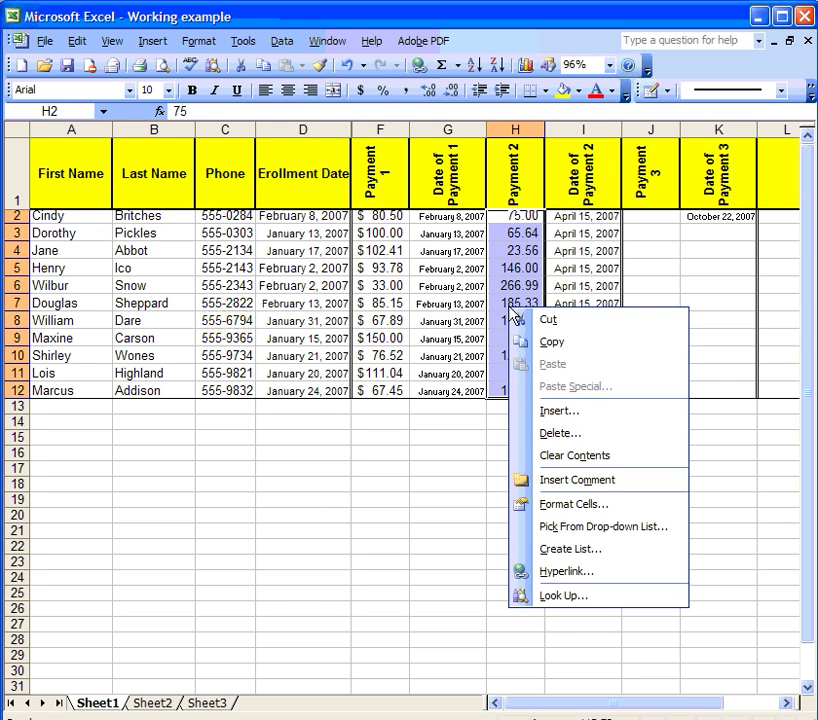
pyautogui.click(538, 504)
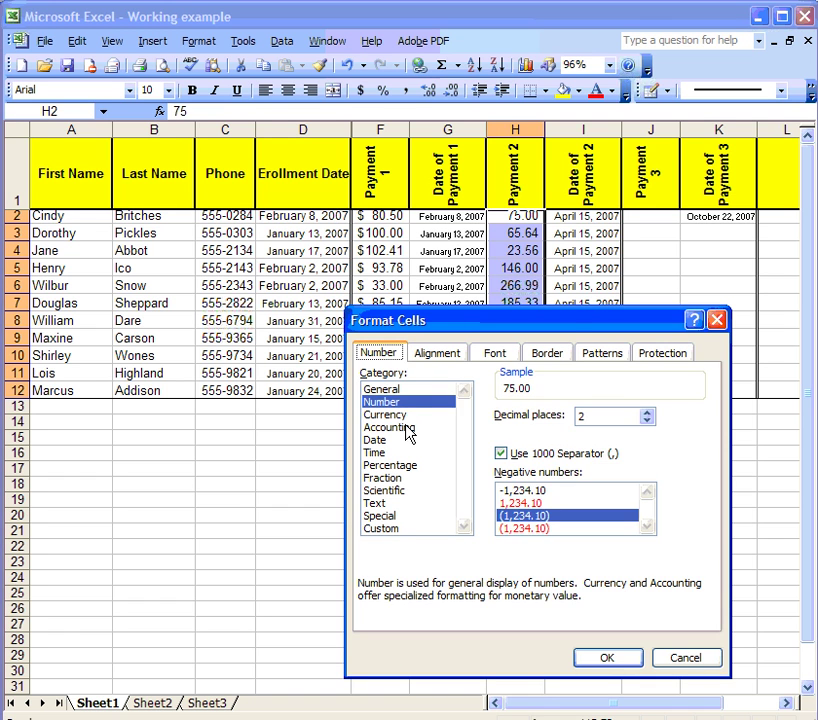
pyautogui.click(400, 427)
pyautogui.click(606, 657)
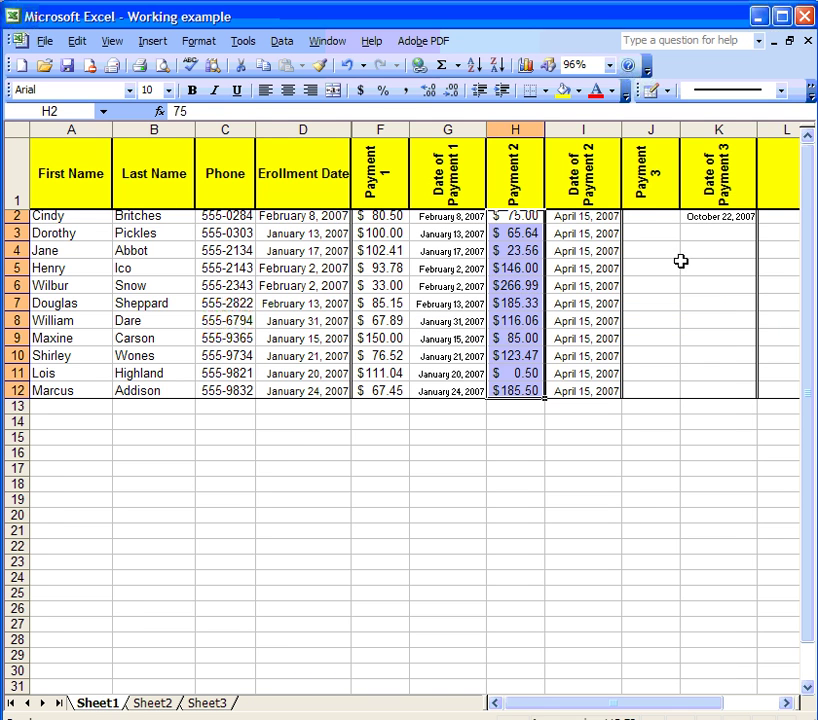
# - Format the empty Payment 3 cells J2:J12 as Accounting with two decimal places and the $ symbol
pyautogui.moveTo(660, 219); pyautogui.dragTo(659, 394)
pyautogui.rightClick(652, 289)
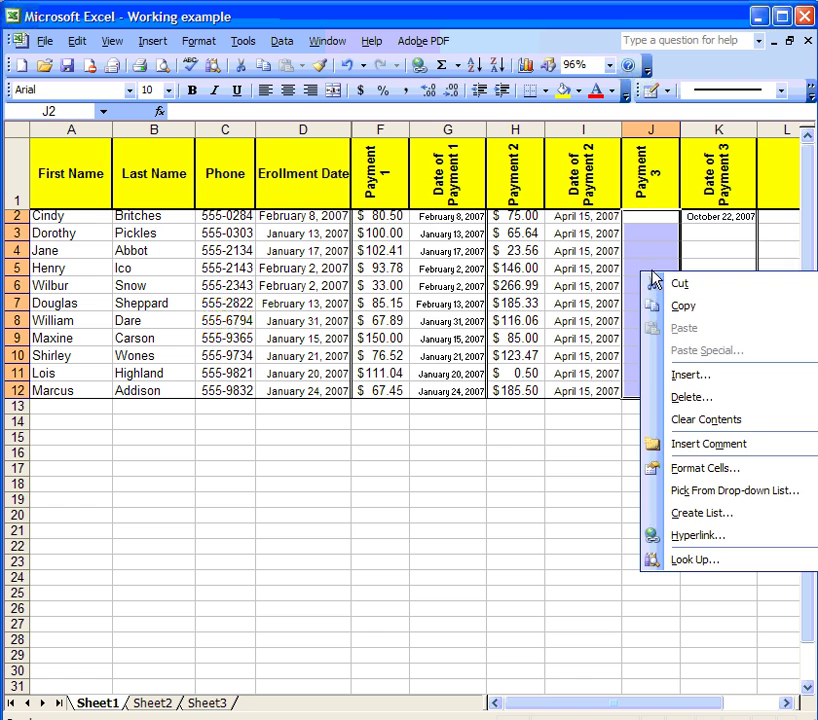
pyautogui.click(672, 471)
pyautogui.click(477, 391)
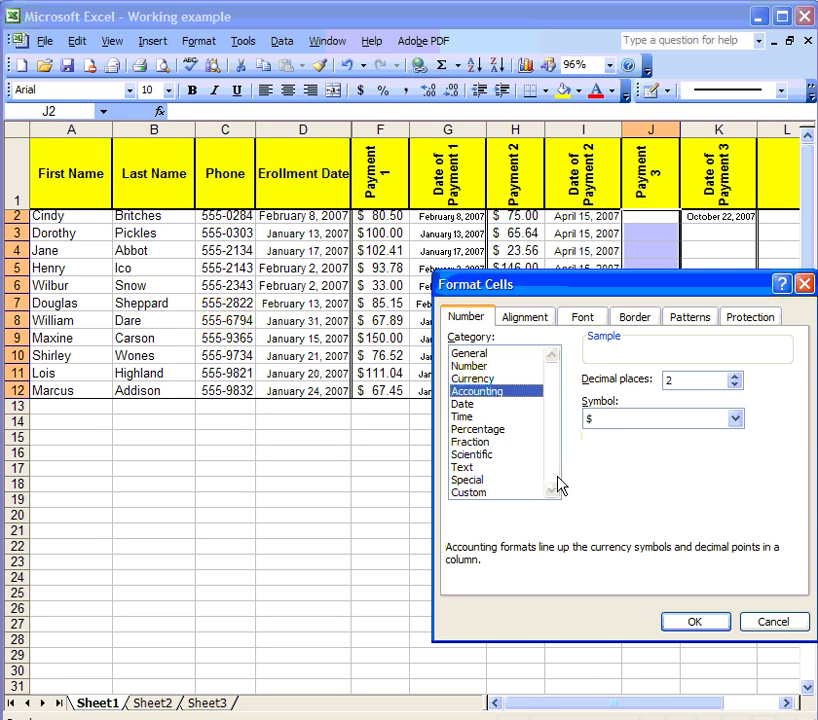
pyautogui.click(690, 621)
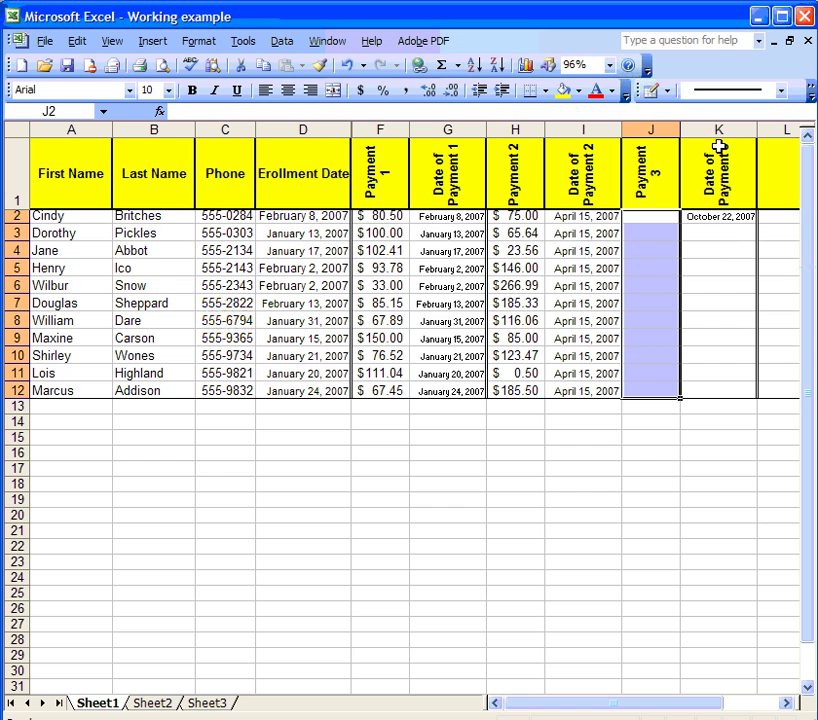
# - Fill the October 22, 2007 date from K2 down to K12 as copied cells instead of a series
pyautogui.click(720, 217)
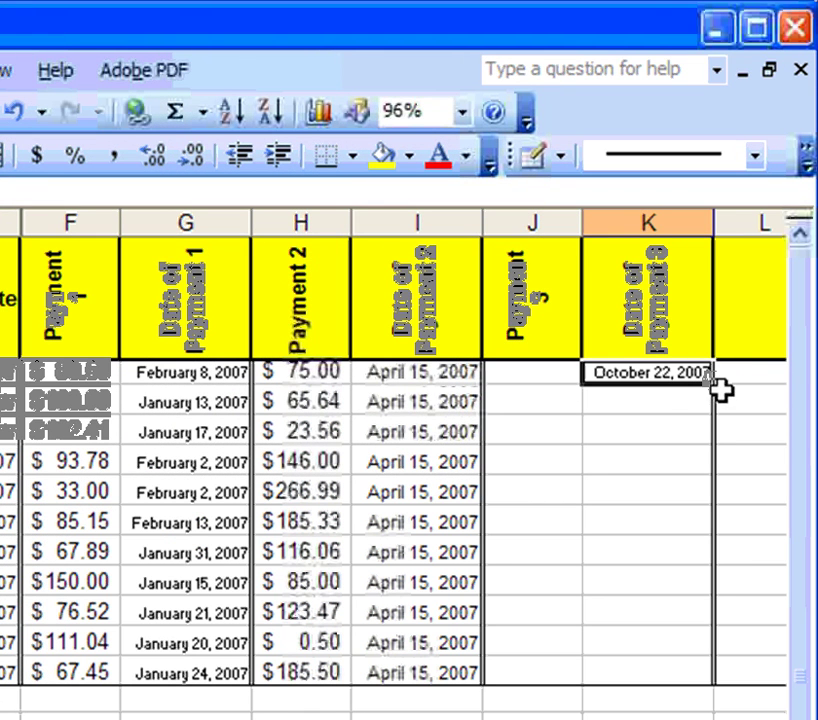
pyautogui.moveTo(714, 384); pyautogui.dragTo(714, 672)
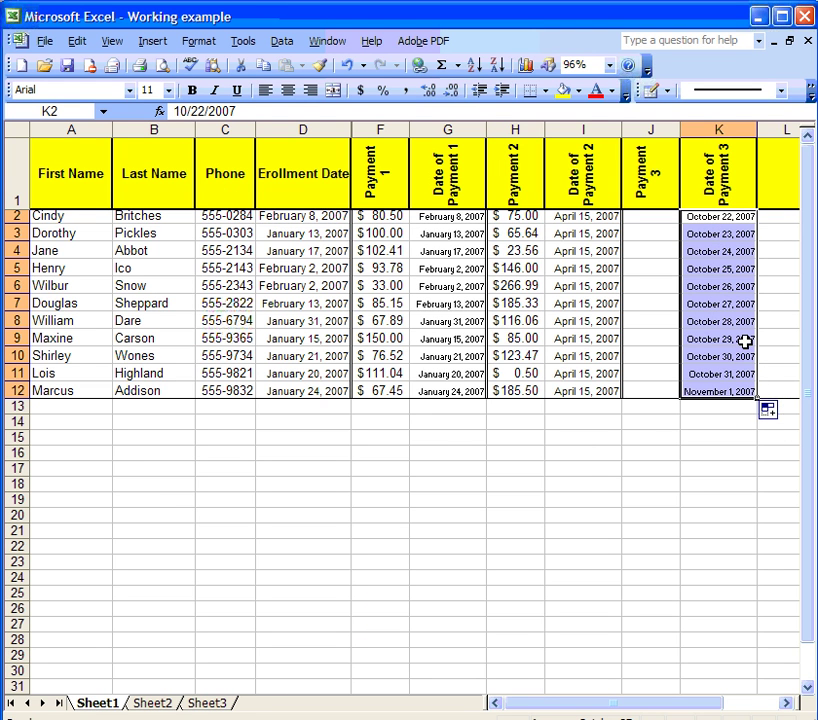
pyautogui.click(785, 415)
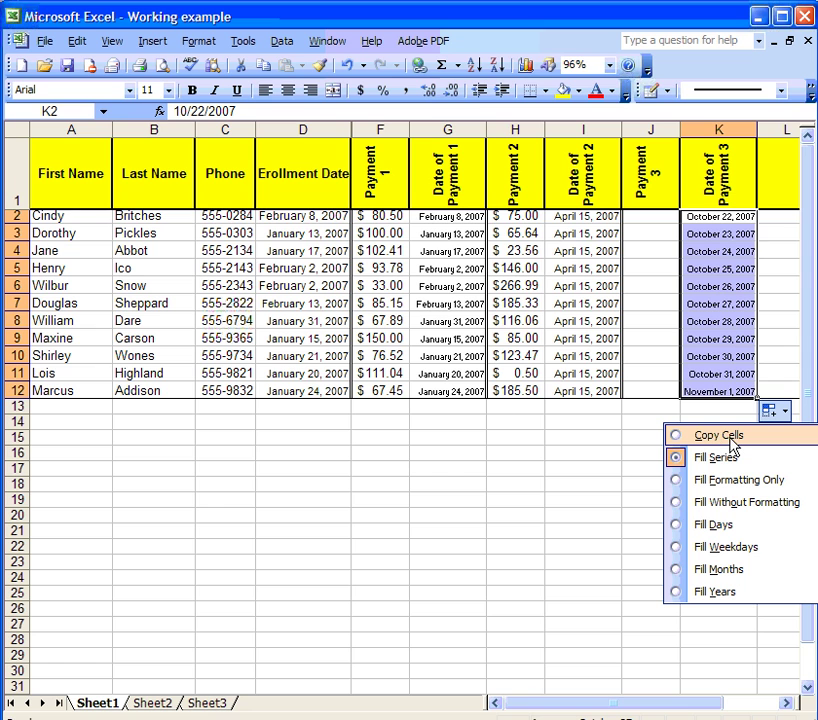
pyautogui.click(700, 438)
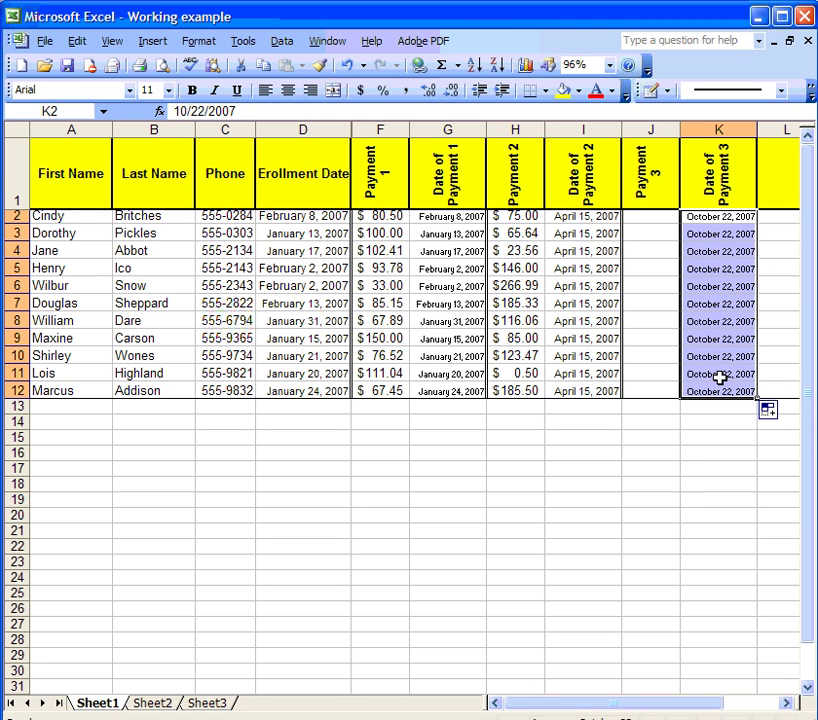
# - Enter the Payment 3 amounts 144.50, 134.36, 174.03, 60.22, 0.01, 29.52, 84.78, 65.00, 100.01, 188.50 and 47.05 in J2:J12
pyautogui.click(648, 217)
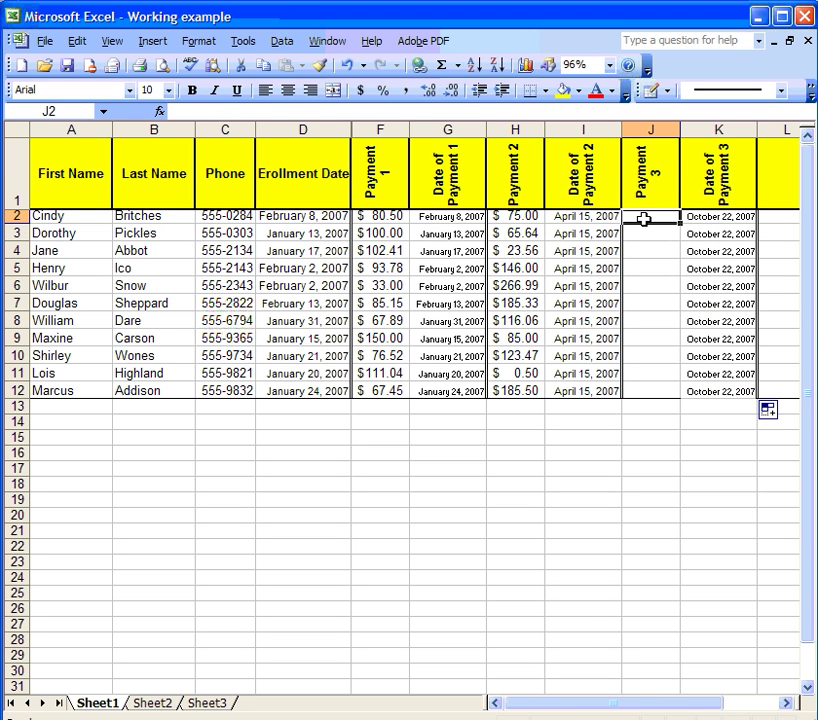
pyautogui.write('144.50')
pyautogui.press('Return')
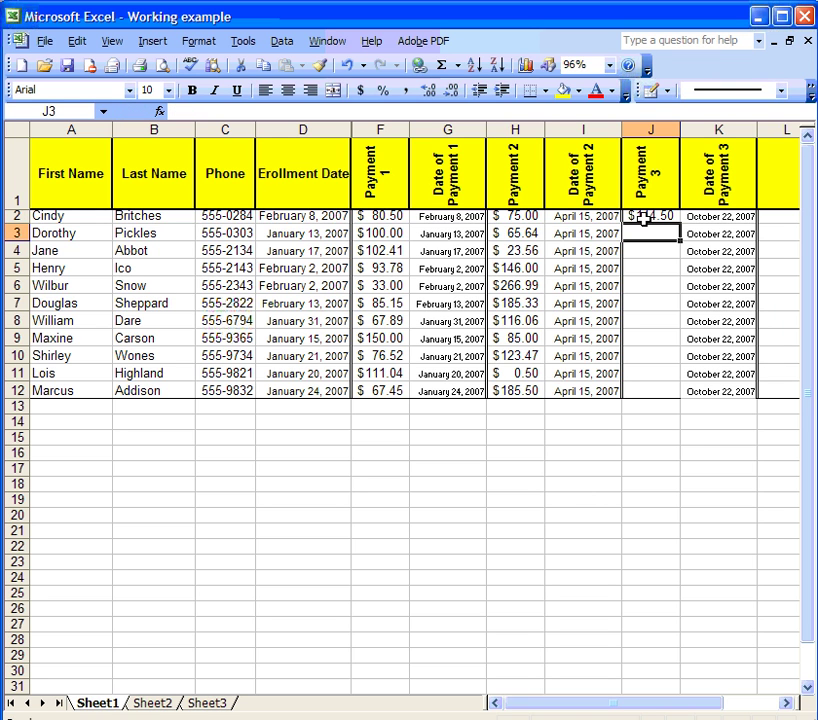
pyautogui.write('134.36')
pyautogui.press('Return')
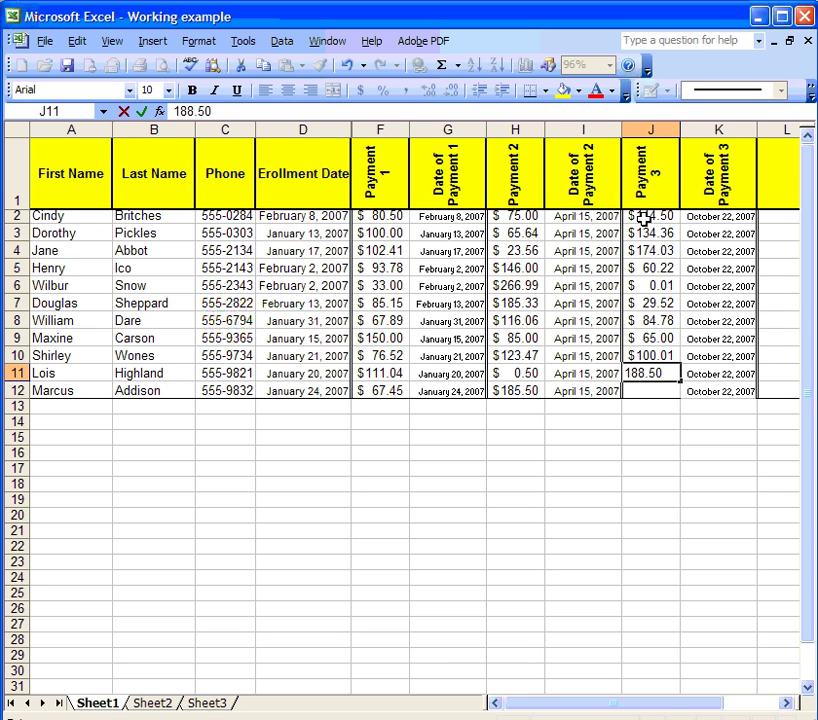
pyautogui.press('Return')
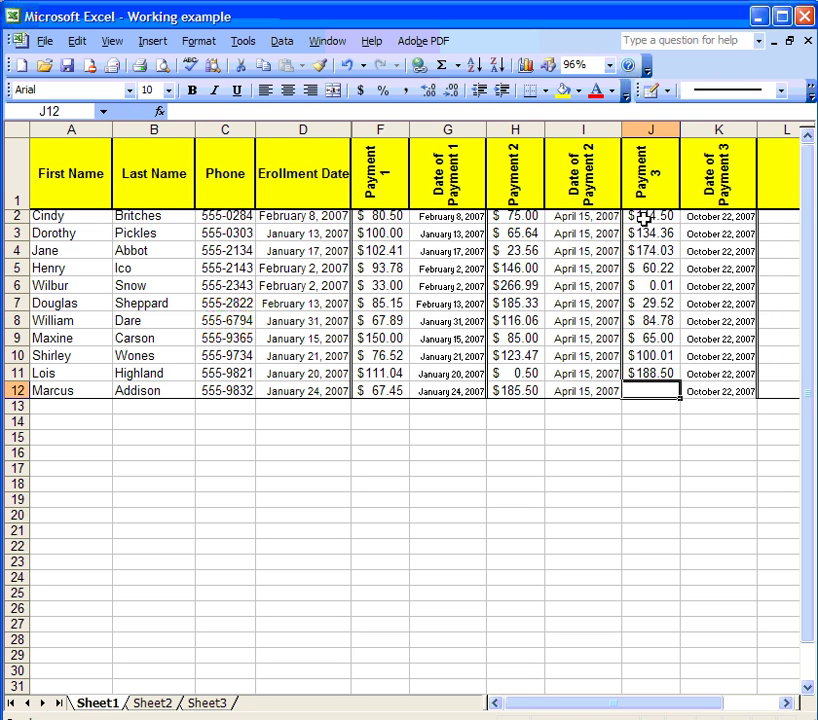
pyautogui.write('4')
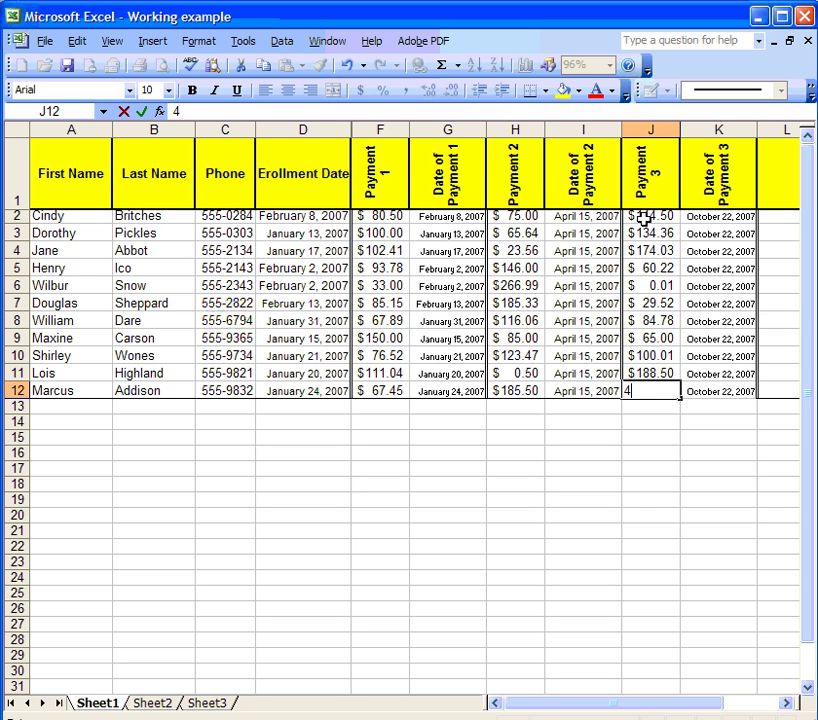
pyautogui.write('7.05')
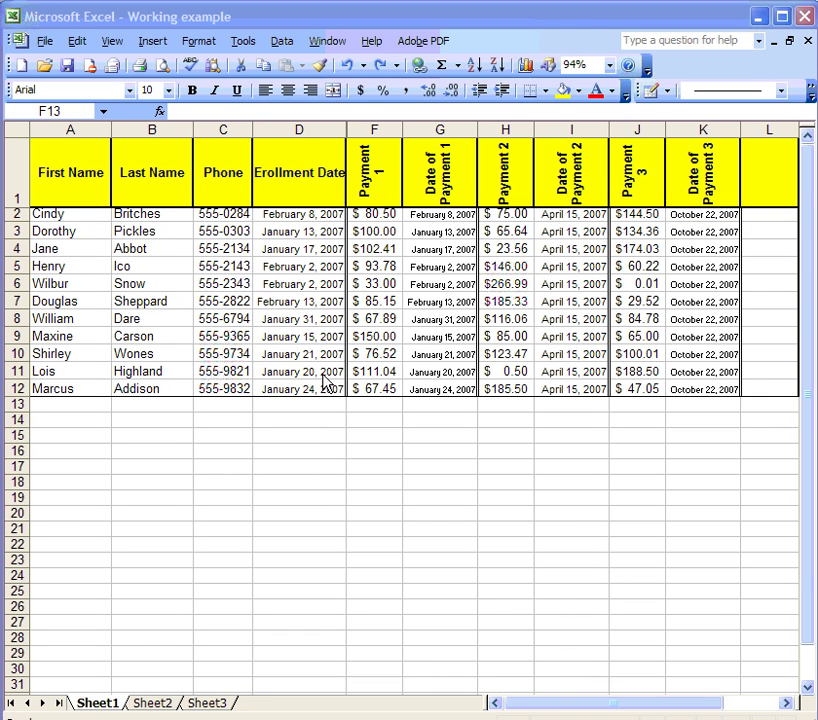
# - Sort the records in ascending order by the Last Name column
pyautogui.click(150, 214)
pyautogui.click(476, 65)
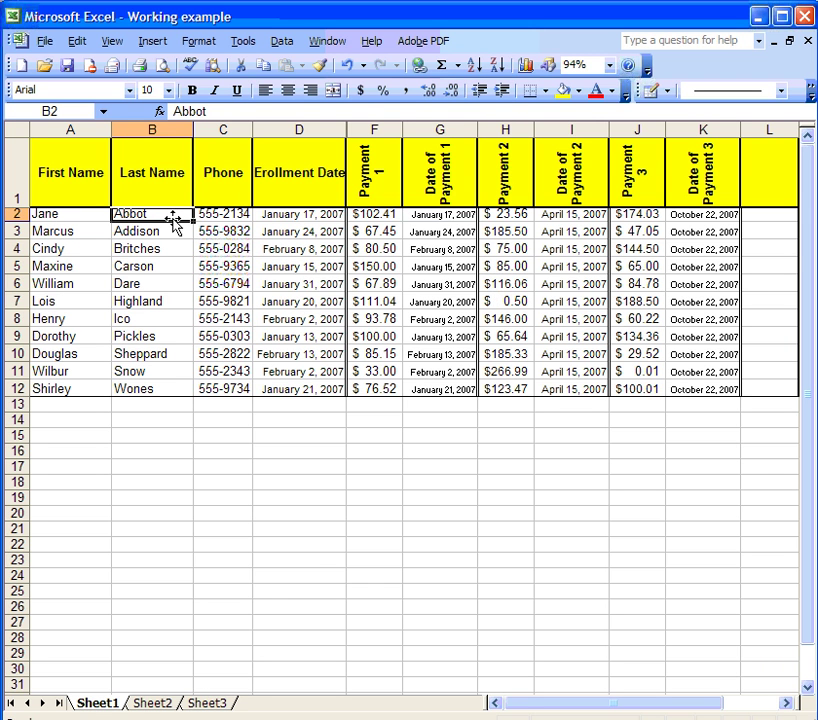
# - Examine the functions offered in the Insert Function dialog without inserting one
pyautogui.click(153, 41)
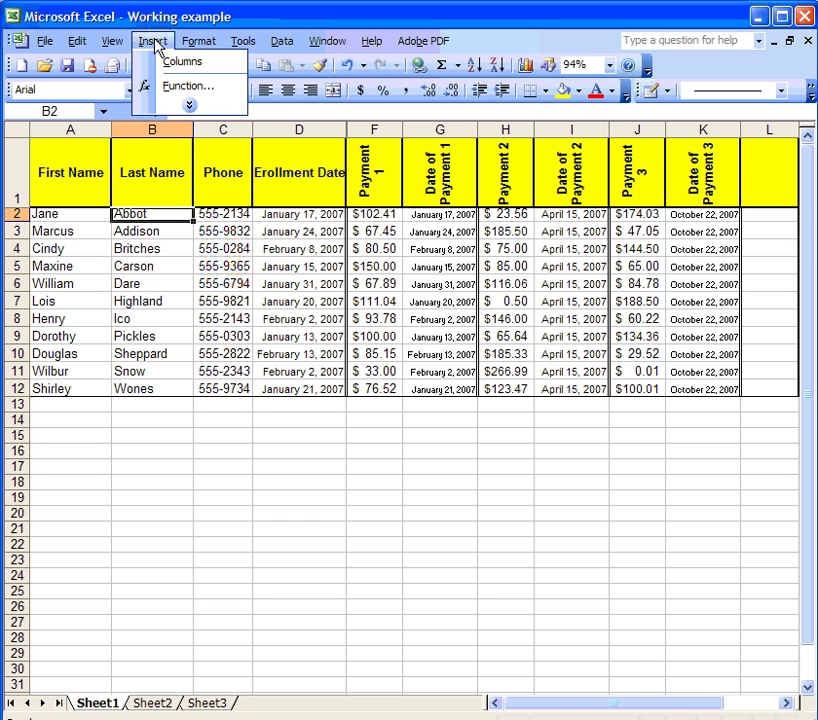
pyautogui.click(167, 90)
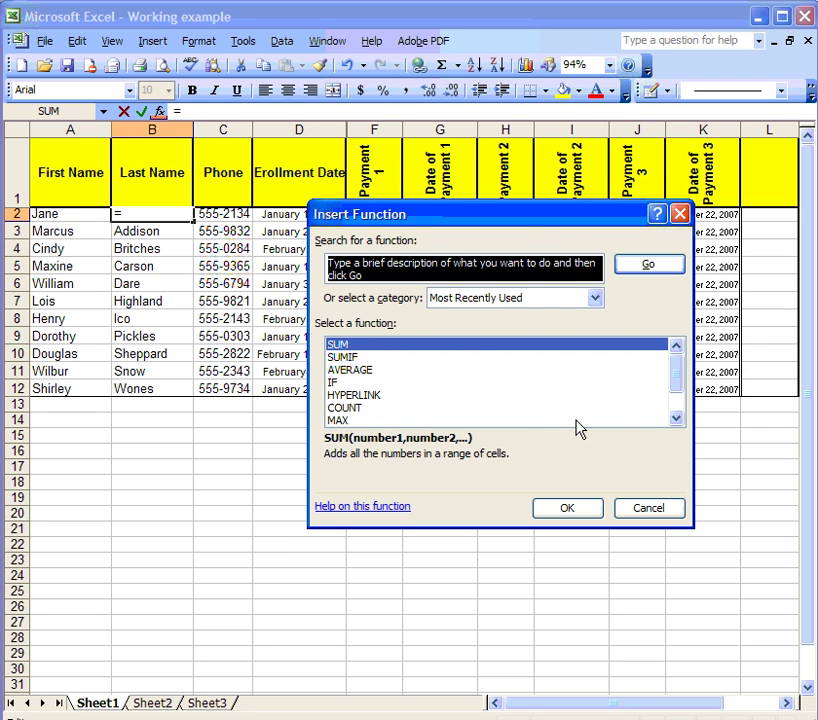
pyautogui.click(670, 508)
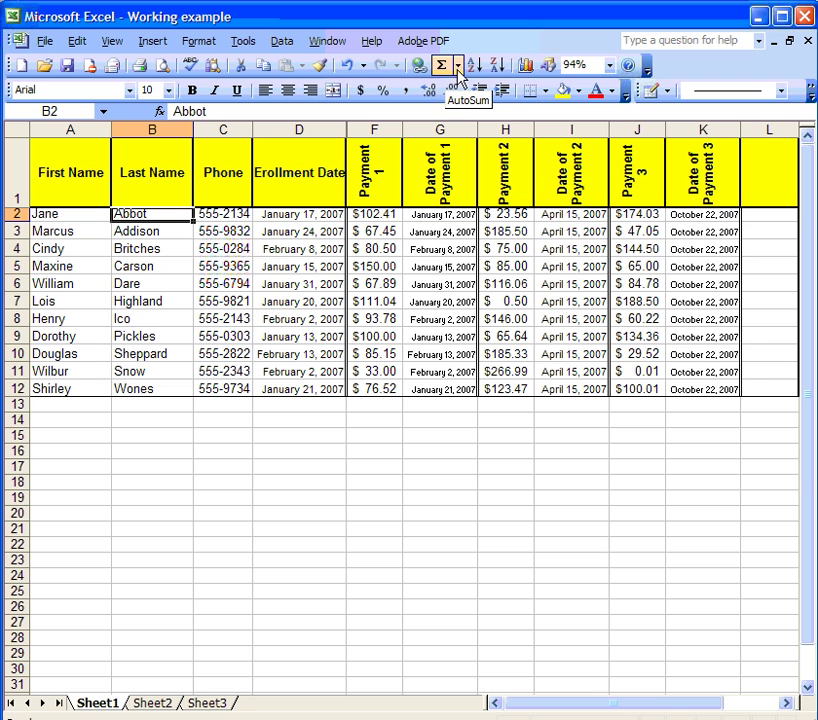
pyautogui.click(458, 67)
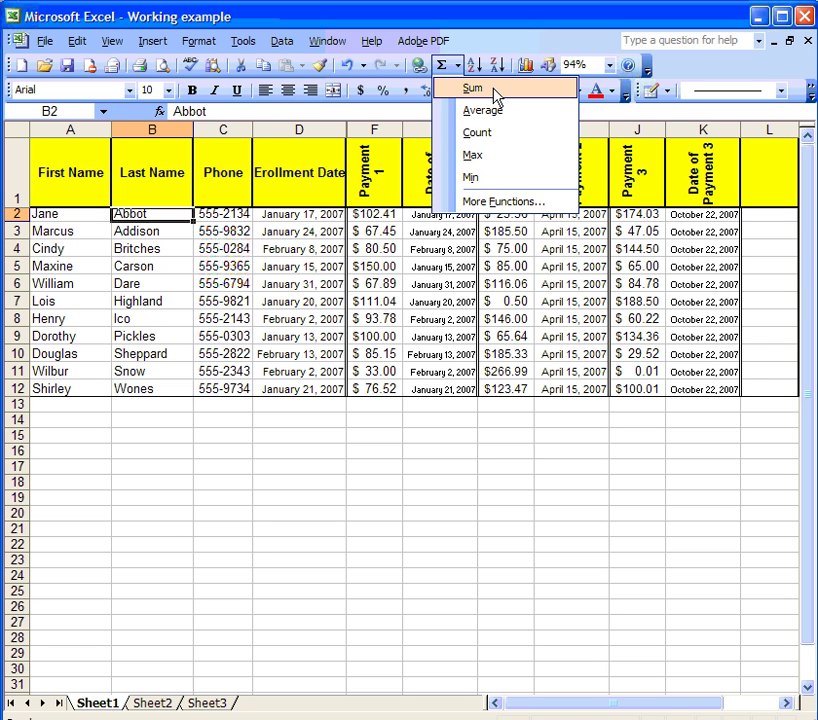
pyautogui.click(496, 88)
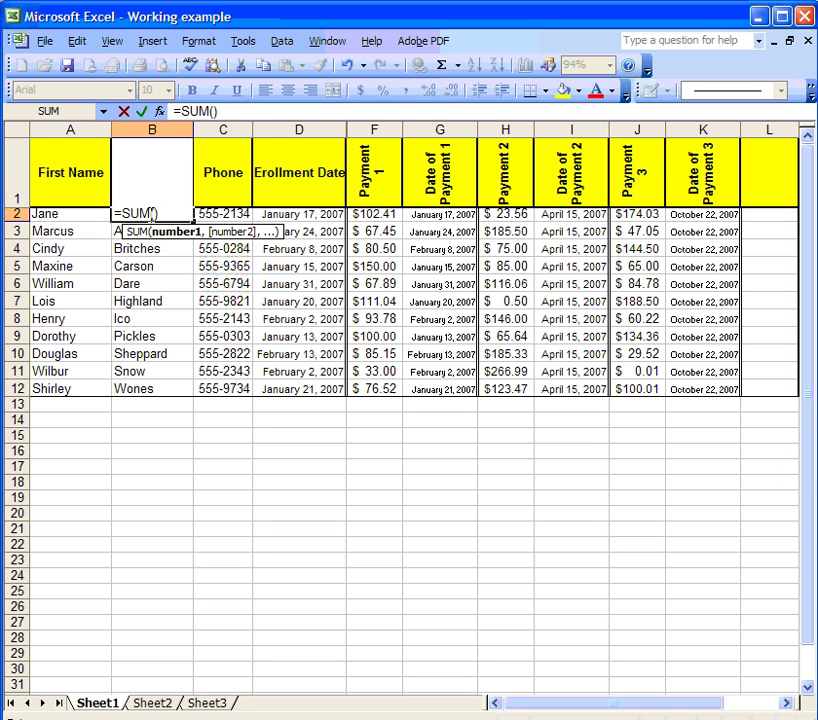
pyautogui.click(345, 66)
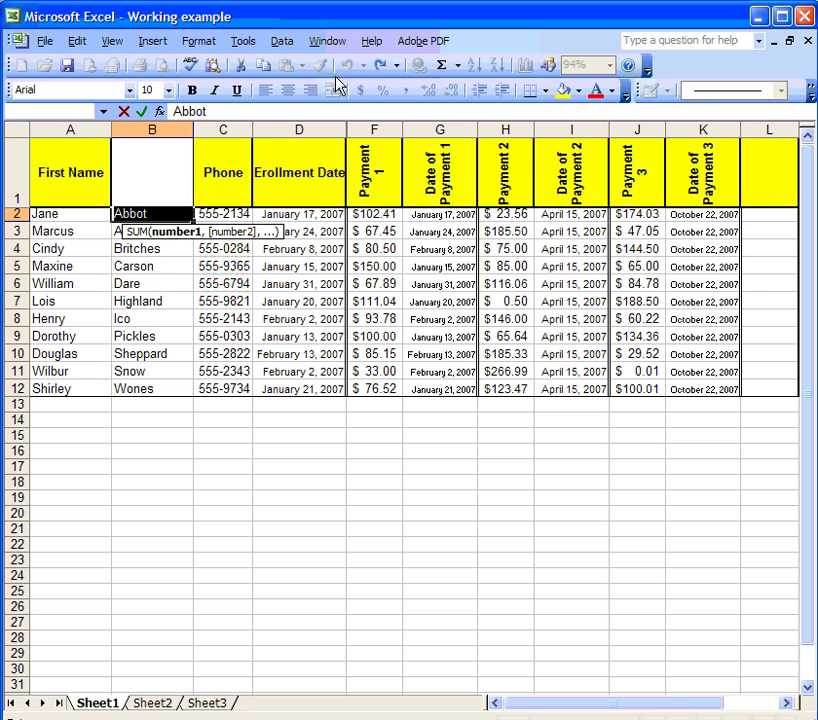
# - Total the Payment 1 column in F13 with the formula =SUM(F2:F12)
pyautogui.click(378, 405)
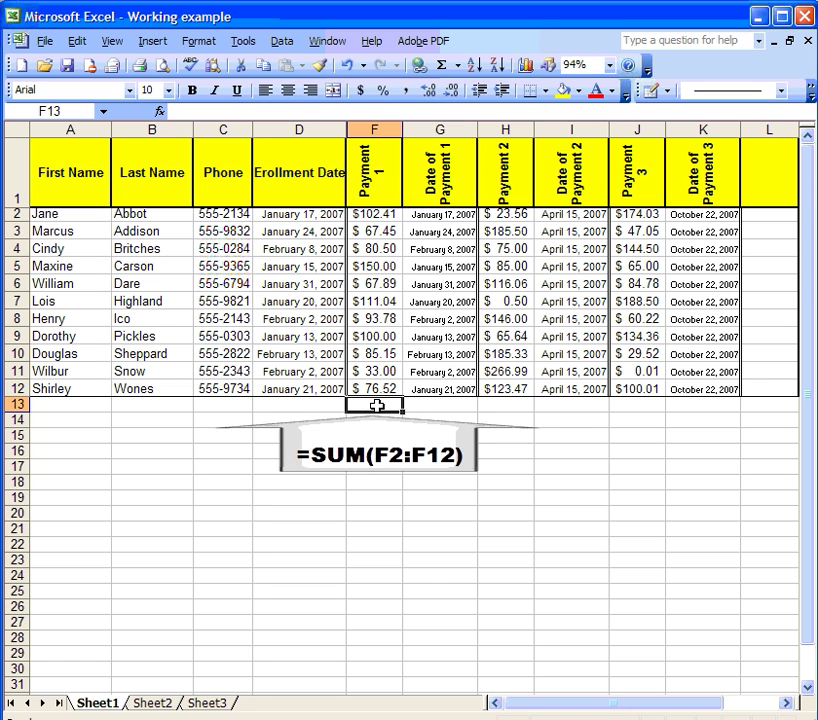
pyautogui.click(457, 66)
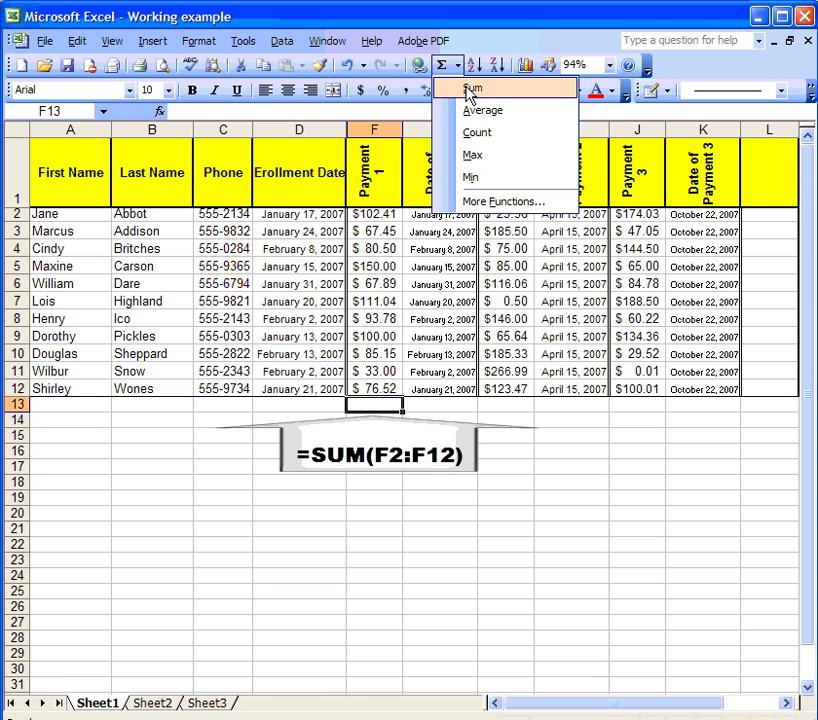
pyautogui.click(469, 88)
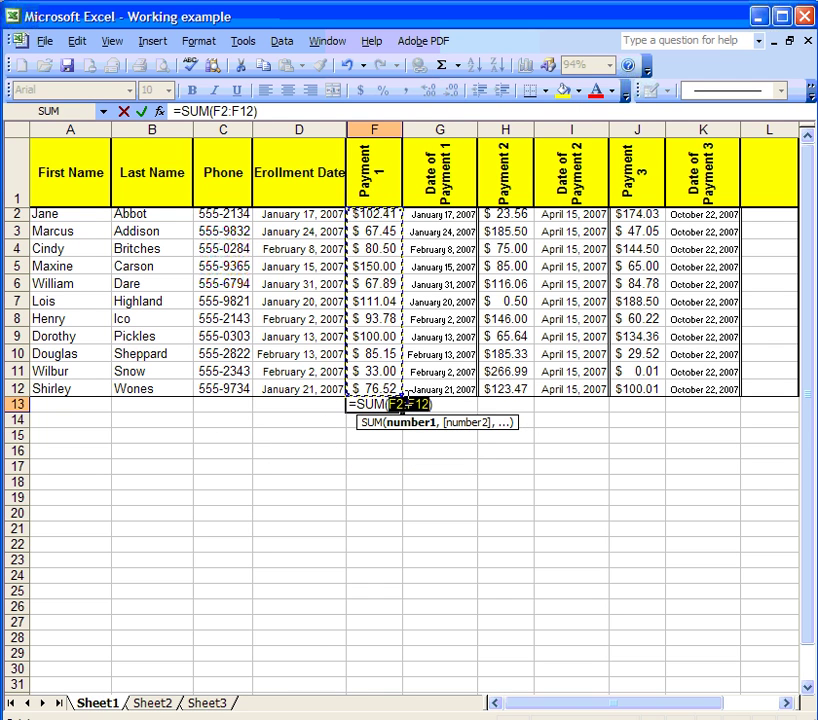
pyautogui.moveTo(374, 214); pyautogui.dragTo(379, 388)
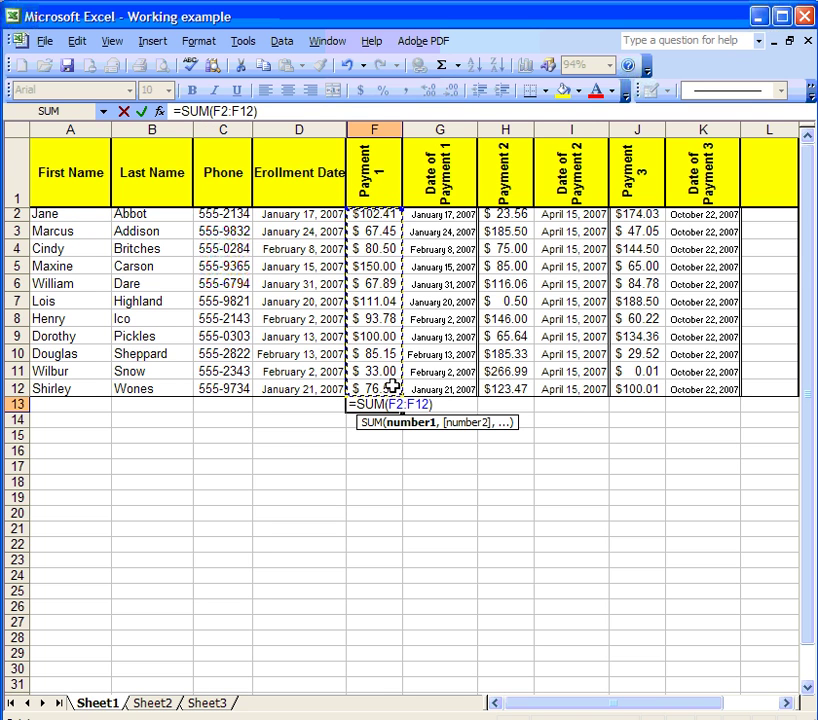
pyautogui.press('Return')
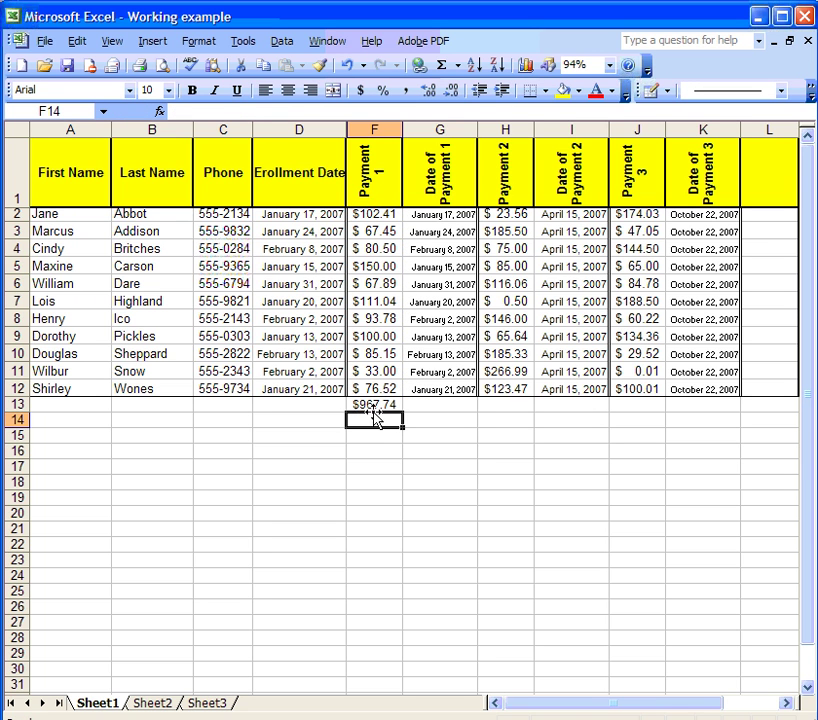
pyautogui.click(390, 406)
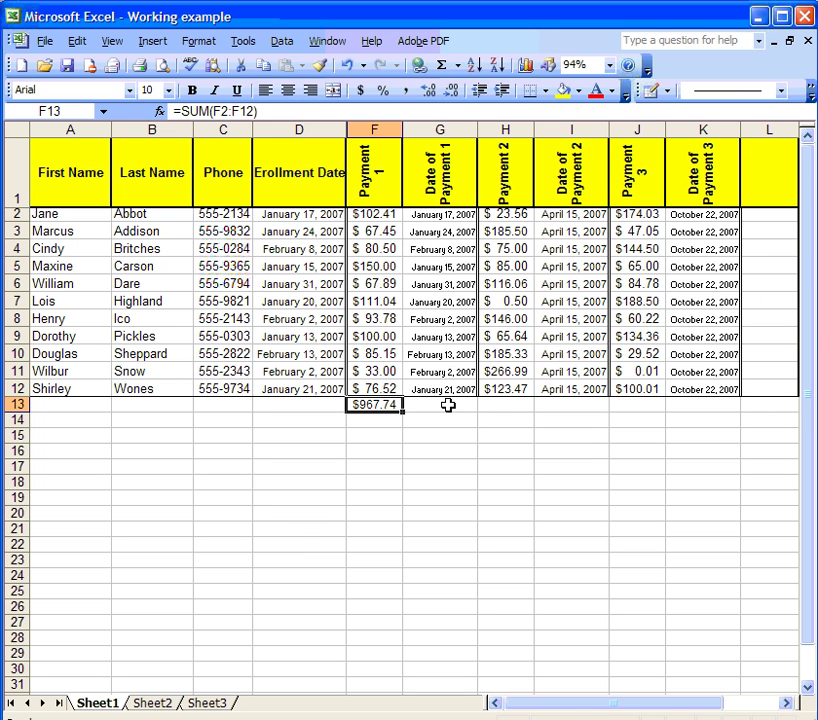
# - Total the Payment 2 and Payment 3 columns with =SUM(H2:H12) in H13 and =SUM(J2:J12) in J13
pyautogui.click(510, 403)
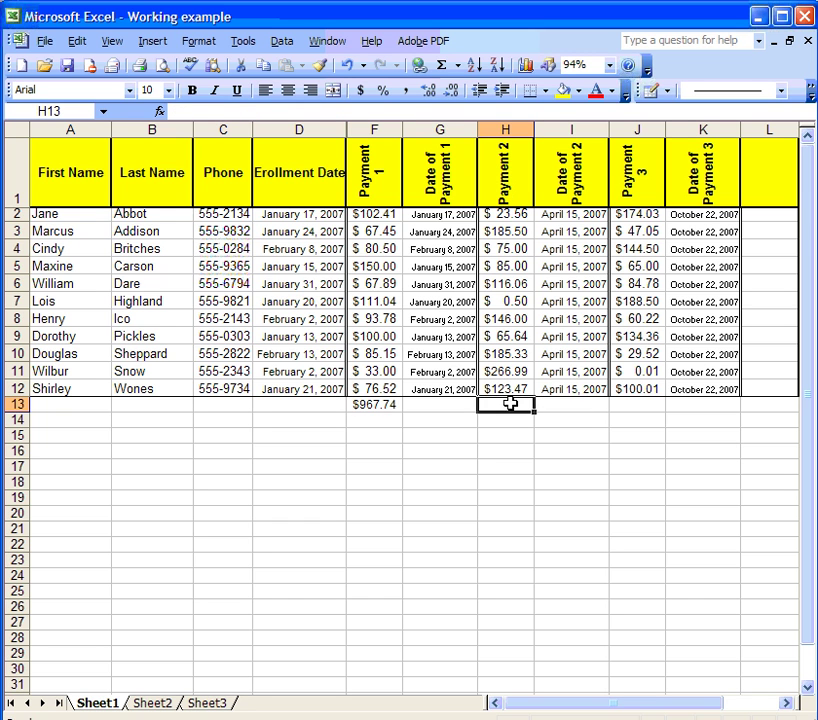
pyautogui.click(458, 65)
pyautogui.click(470, 88)
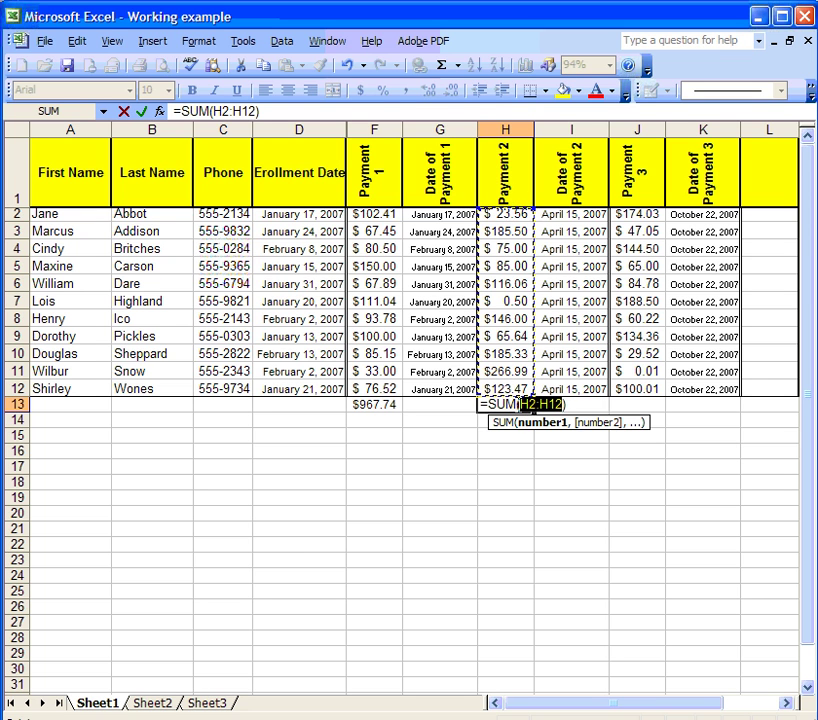
pyautogui.press('Return')
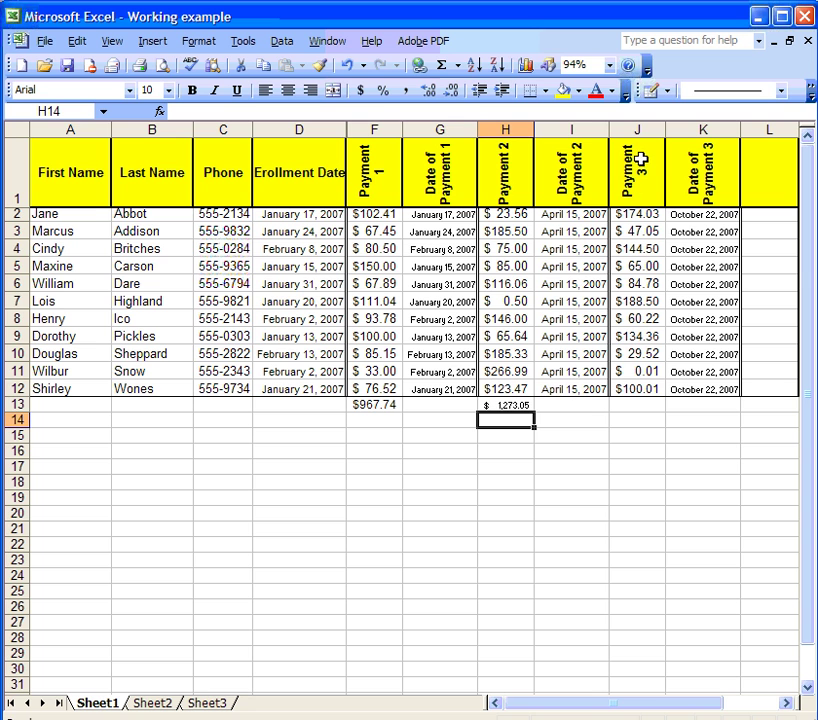
pyautogui.click(648, 404)
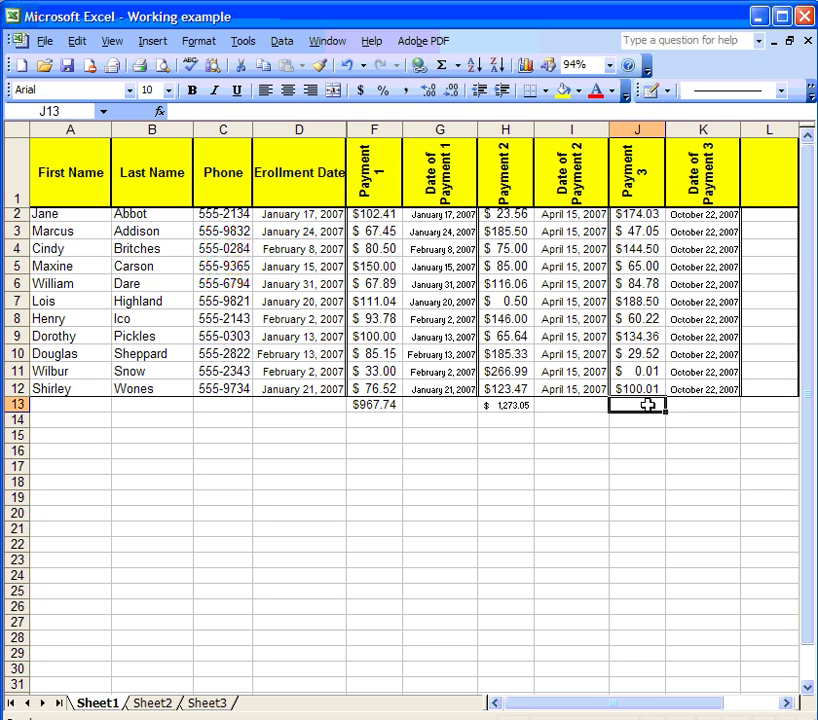
pyautogui.click(458, 66)
pyautogui.click(469, 89)
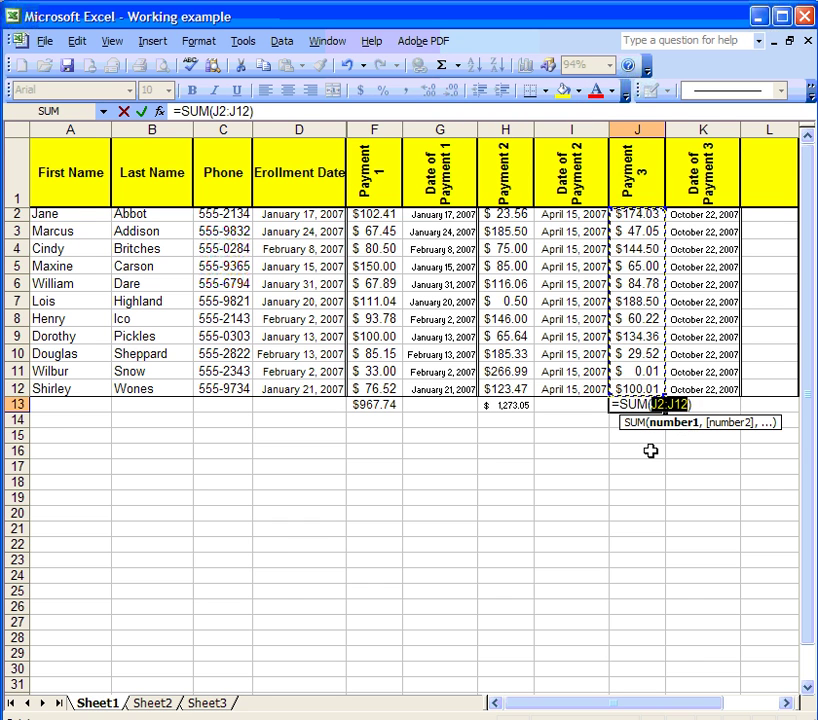
pyautogui.press('Return')
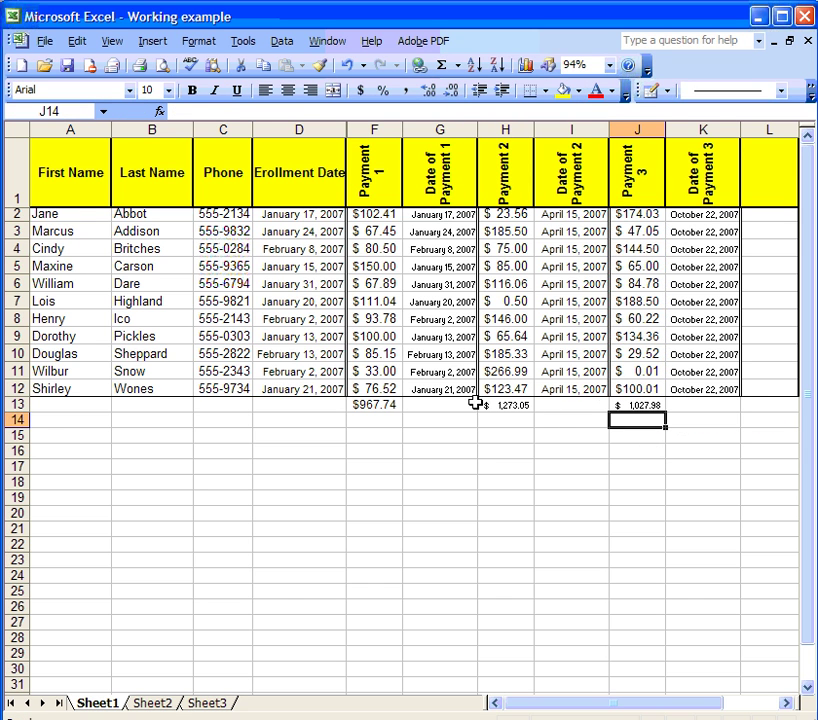
# - Change the Payment 3 amount in J11 to 10.01
pyautogui.click(625, 371)
pyautogui.doubleClick(630, 371)
pyautogui.moveTo(645, 371); pyautogui.dragTo(640, 371)
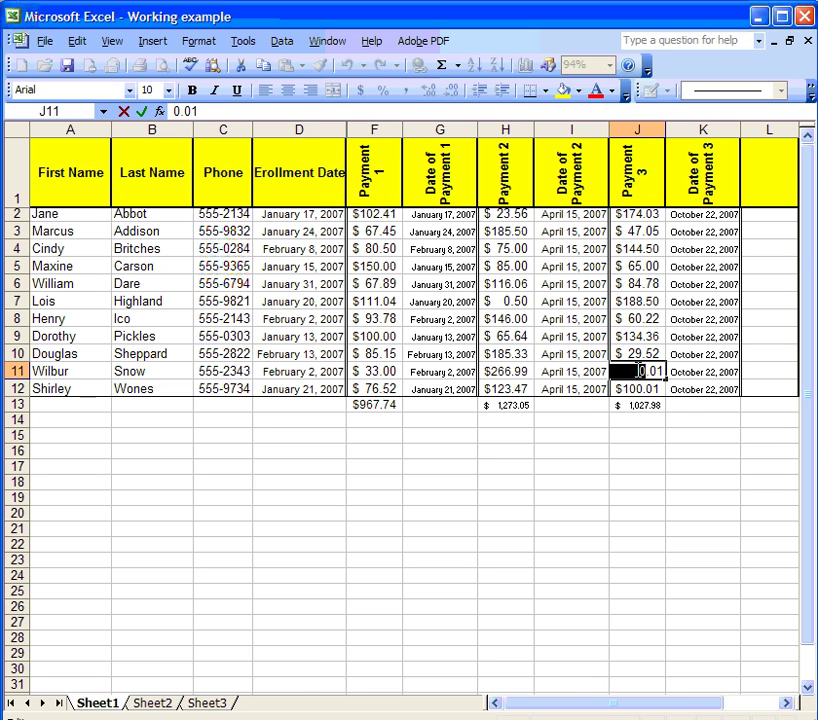
pyautogui.write('10')
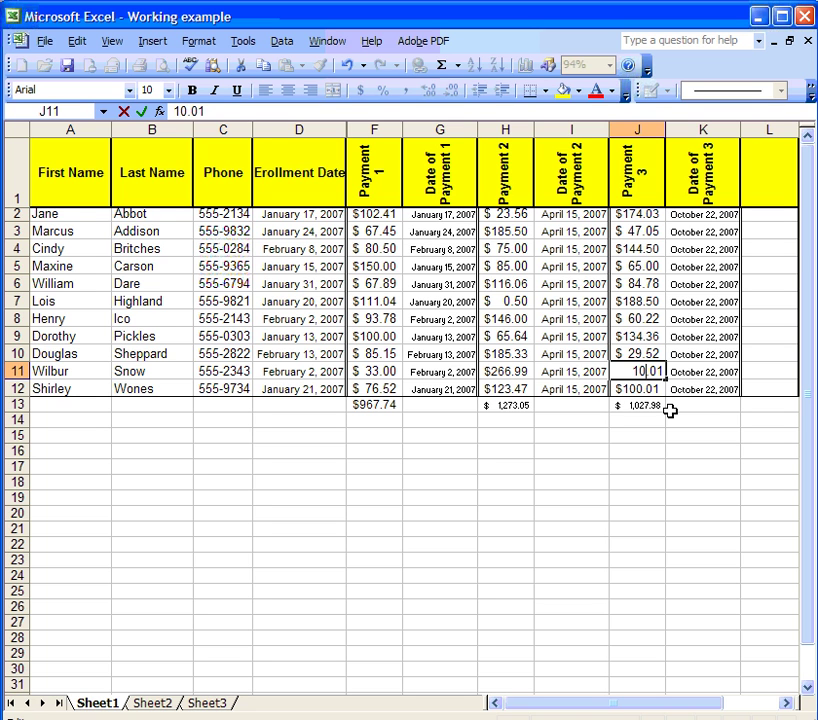
pyautogui.press('Return')
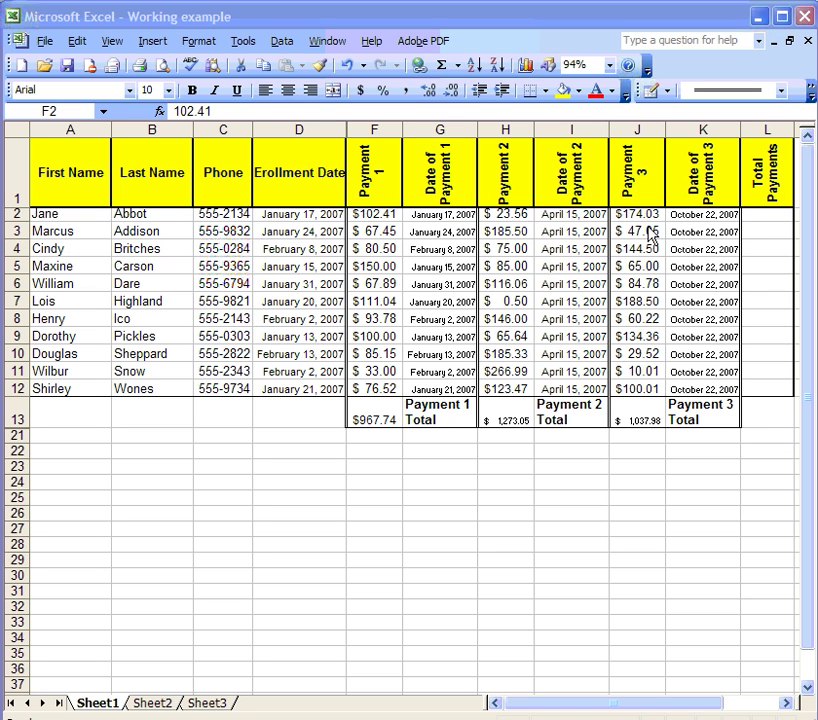
# - Add up the three payments of the first record in L2 with the formula =SUM(F2,H2,J2)
pyautogui.click(760, 215)
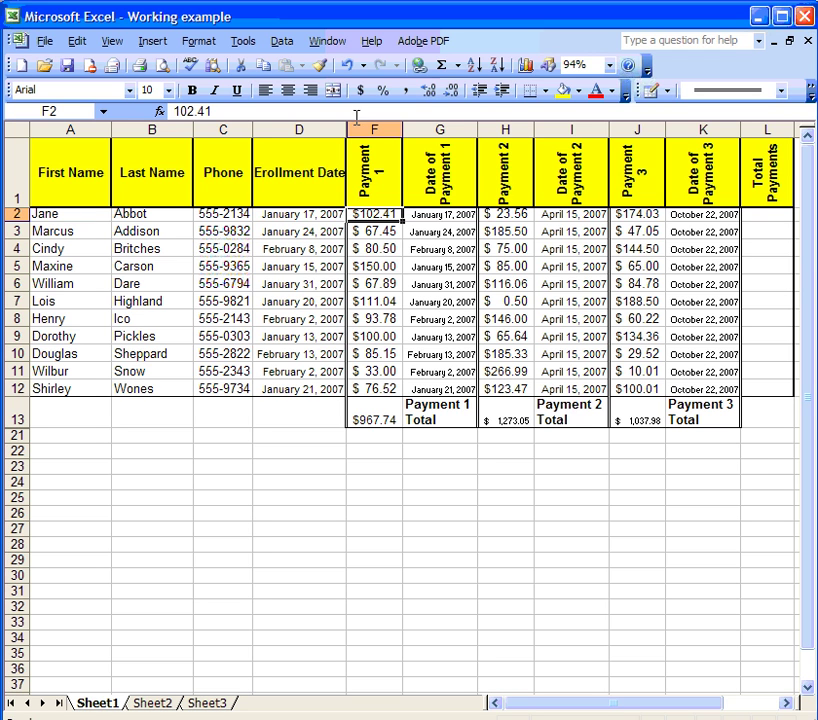
pyautogui.click(778, 214)
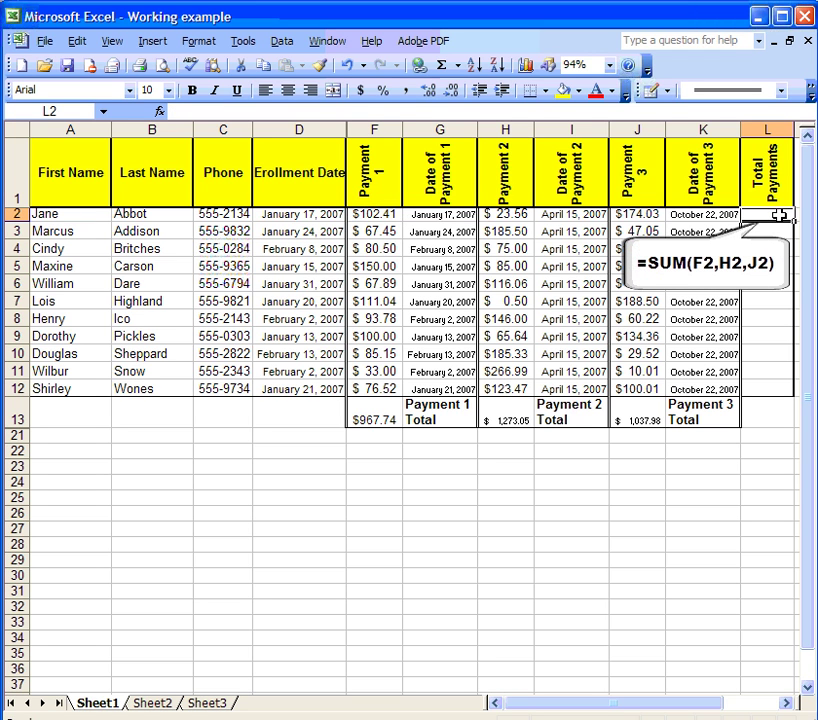
pyautogui.click(458, 65)
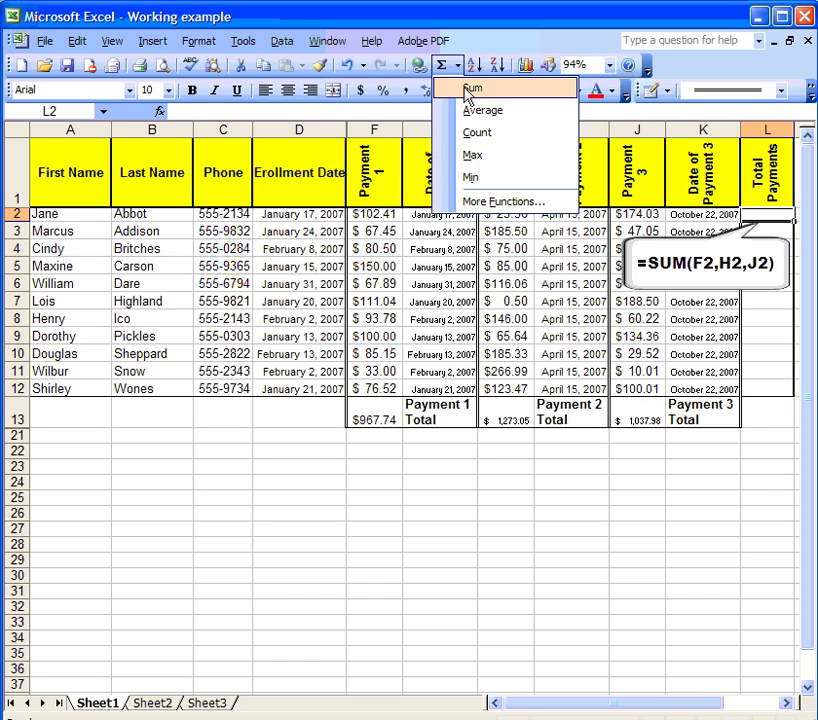
pyautogui.click(470, 88)
pyautogui.click(370, 215)
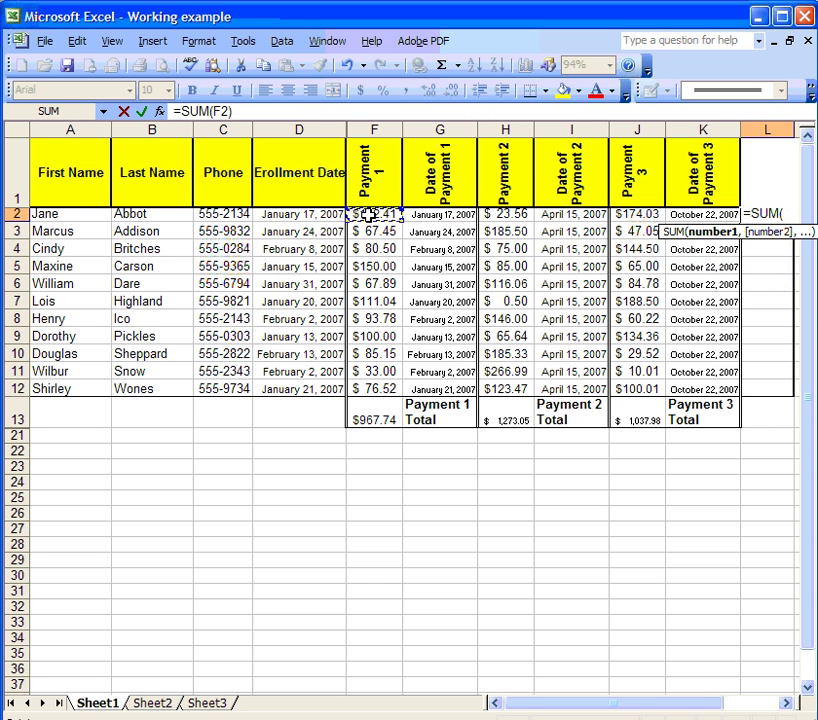
pyautogui.write(',')
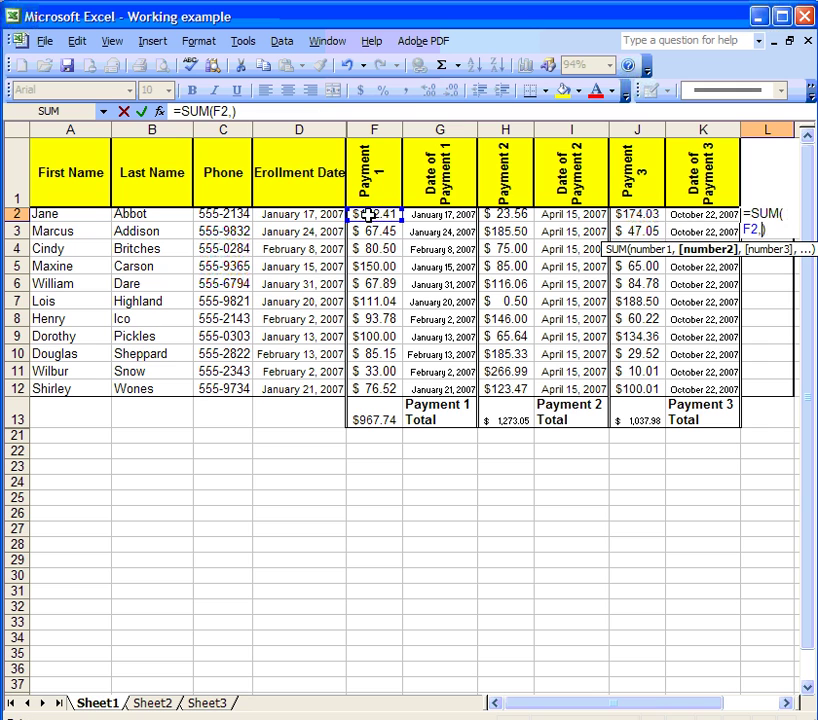
pyautogui.click(512, 214)
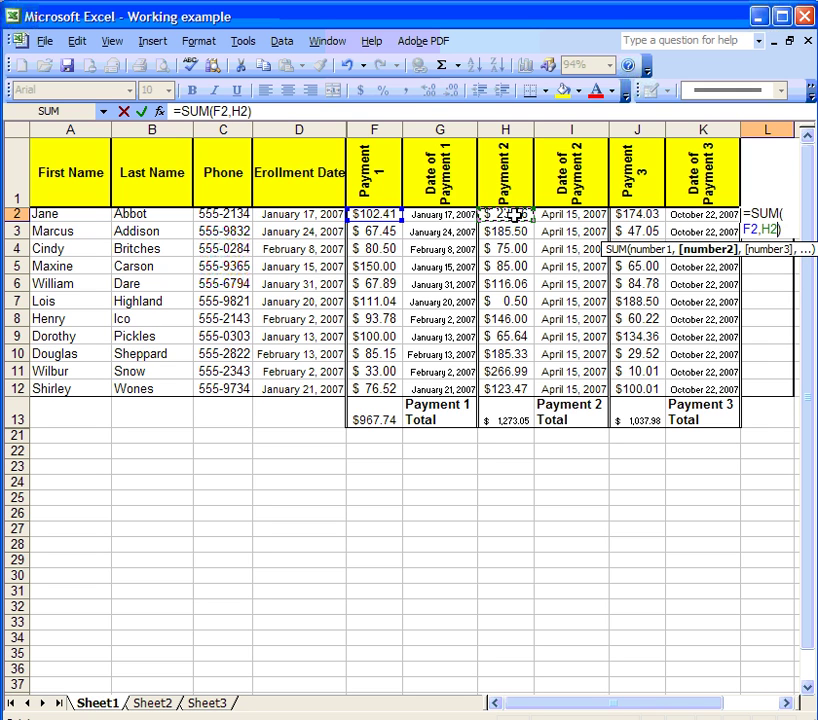
pyautogui.write(',')
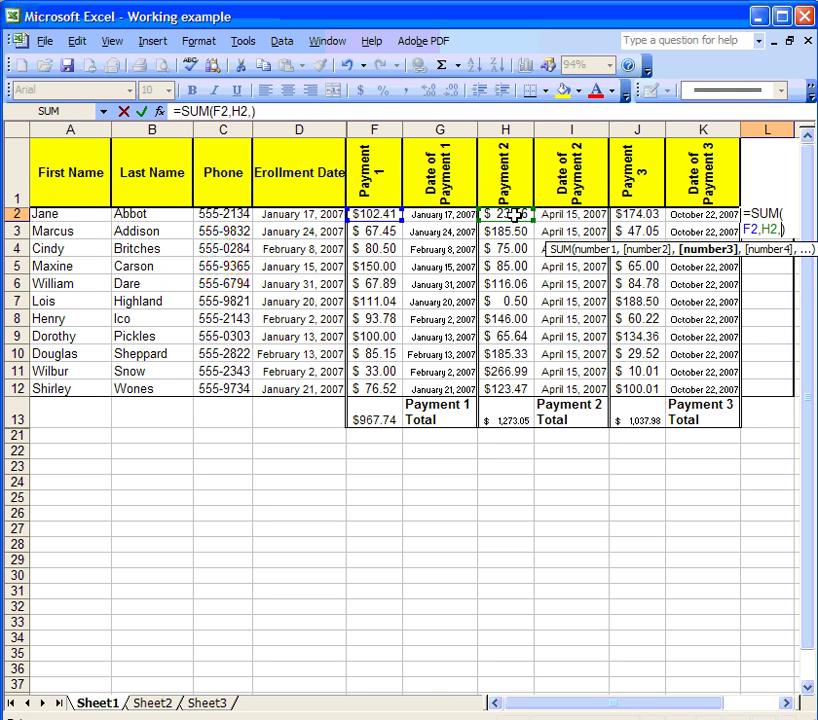
pyautogui.click(636, 214)
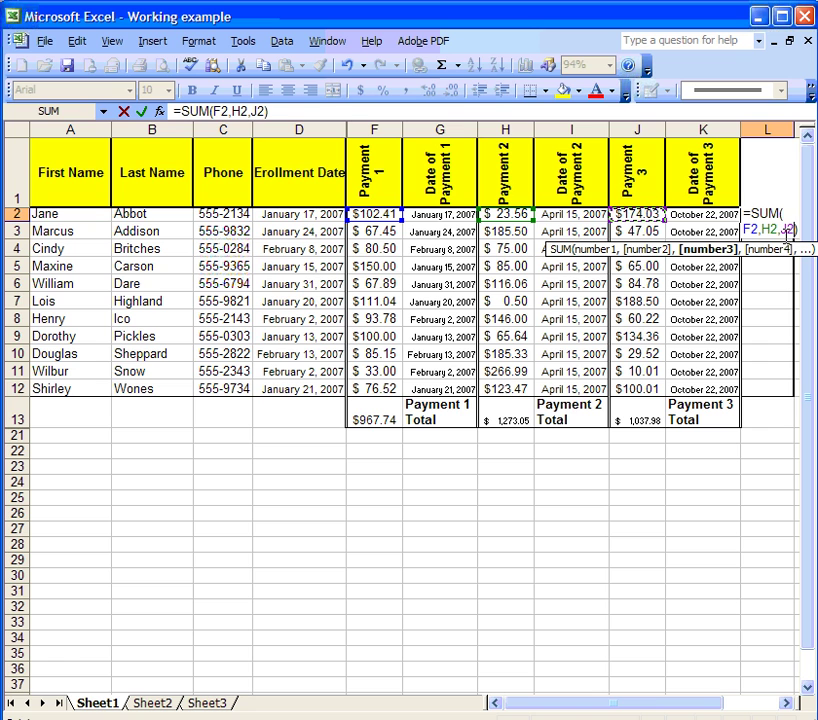
pyautogui.press('Return')
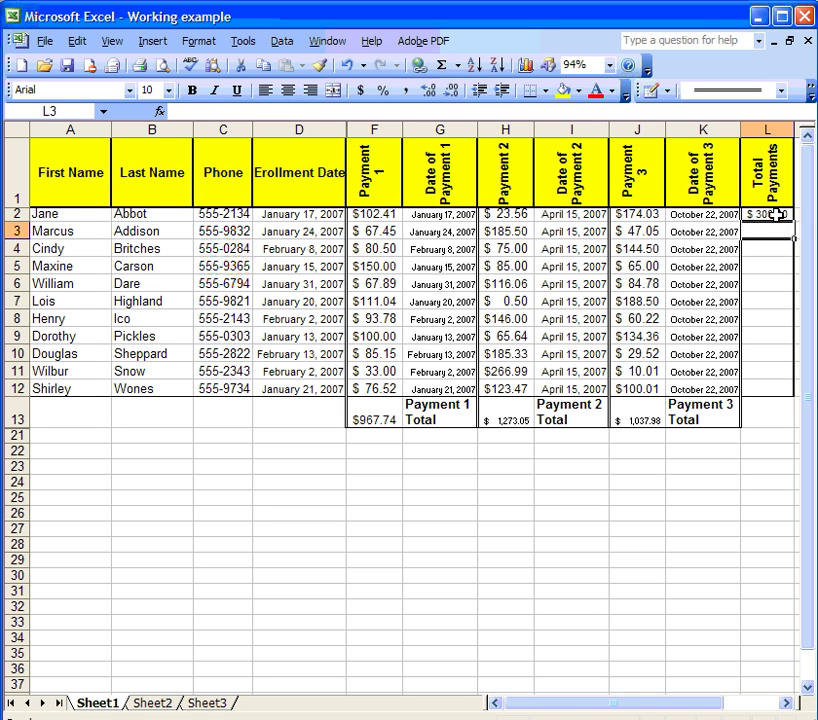
# - Copy the Total Payments formula from L2 down to L12 and check the copied formulas in L3, L6 and L7
pyautogui.click(777, 215)
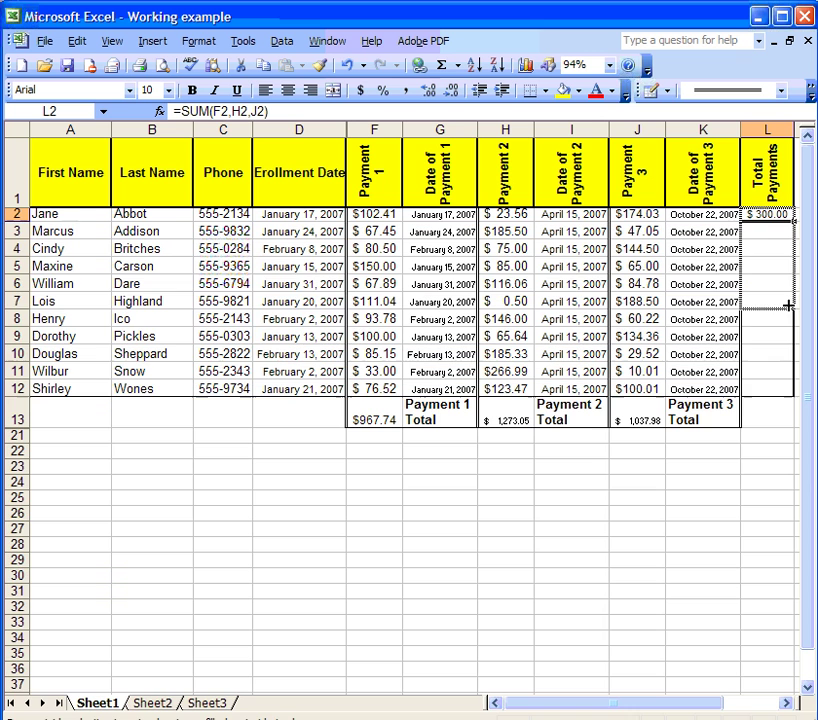
pyautogui.moveTo(785, 305); pyautogui.dragTo(778, 393)
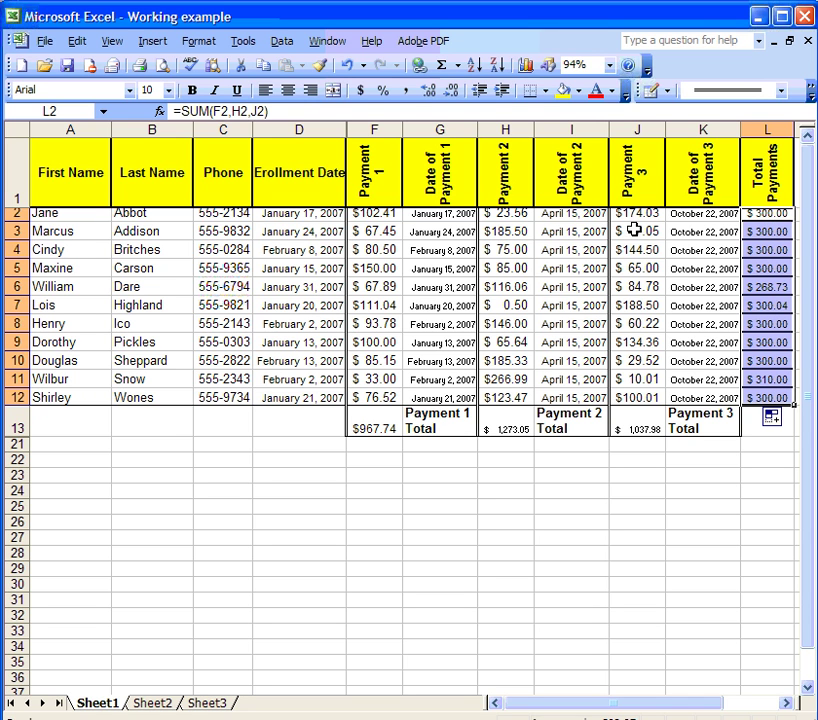
pyautogui.click(768, 230)
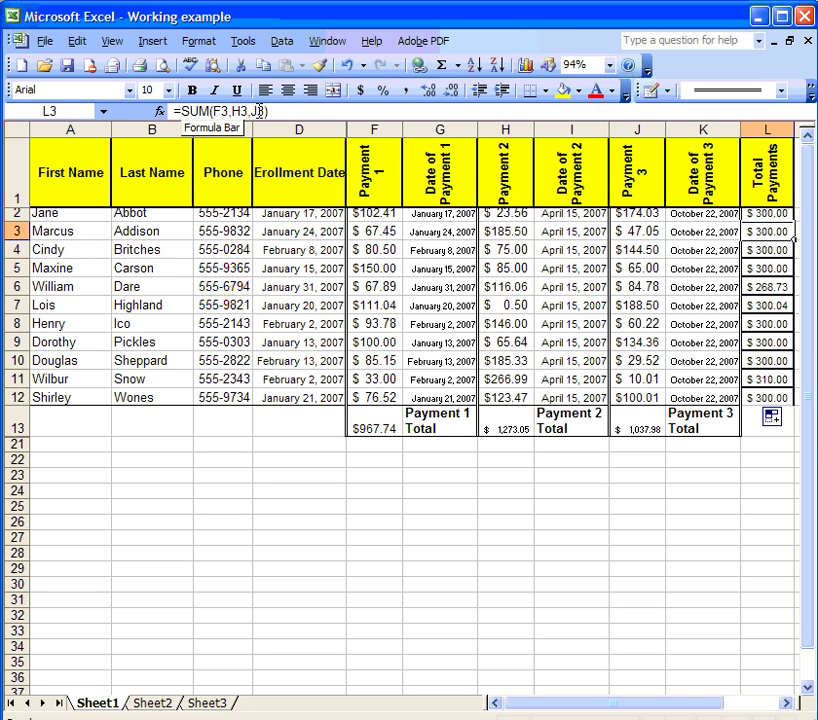
pyautogui.click(773, 287)
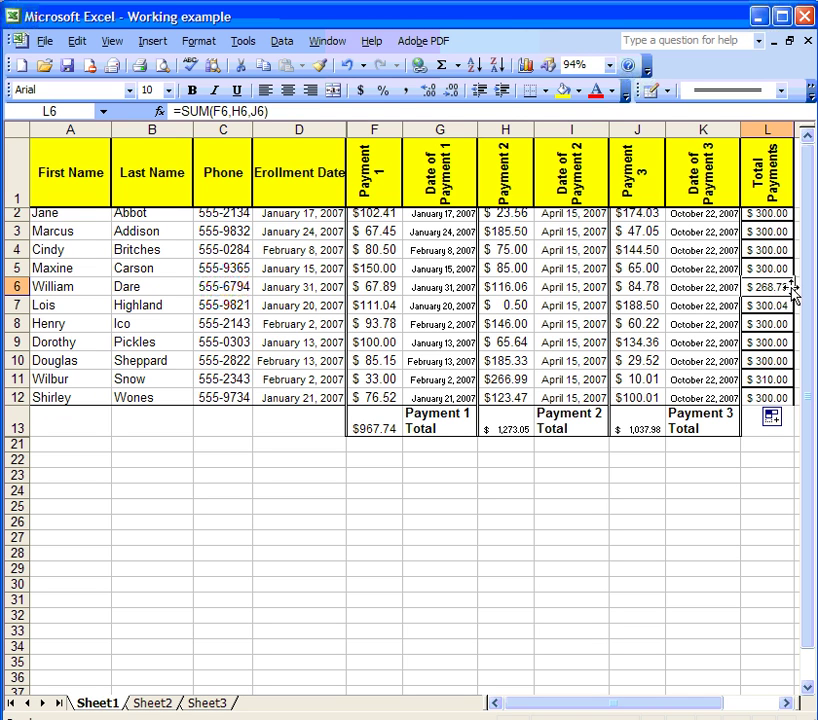
pyautogui.click(783, 307)
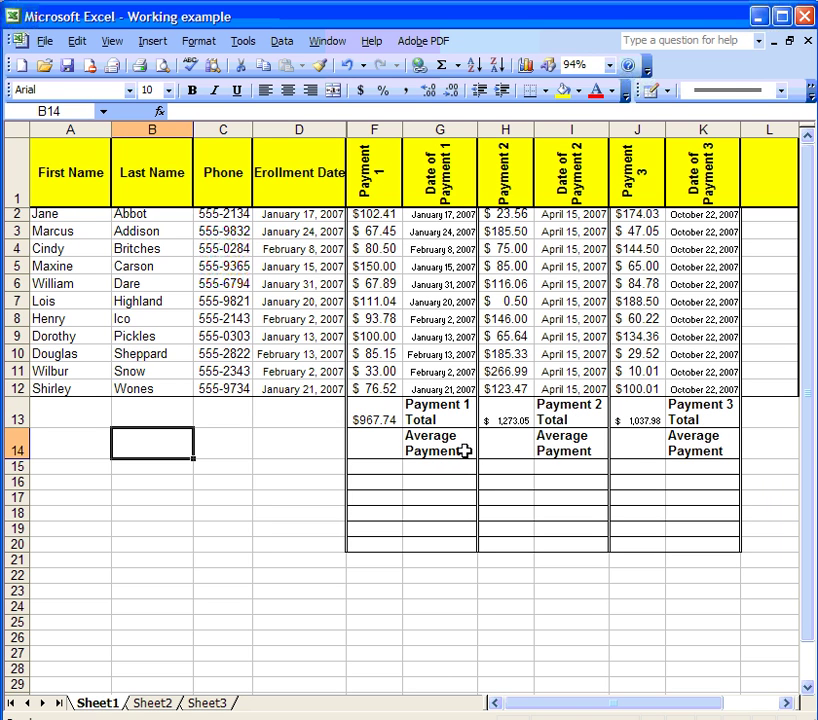
# - Calculate the average Payment 1 amount in F14 with =AVERAGE(F2:F12), leaving out the total in F13
pyautogui.click(365, 448)
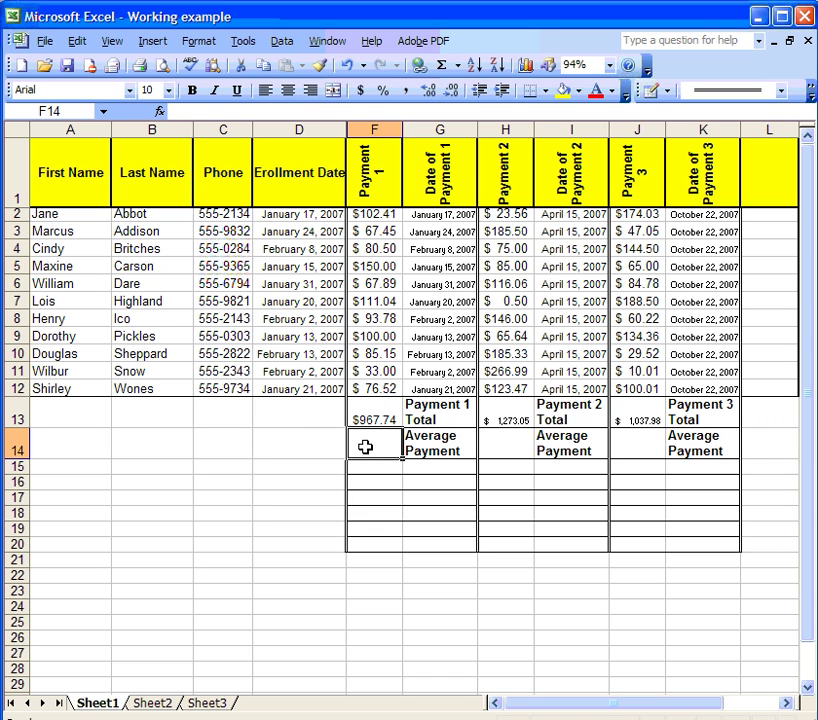
pyautogui.click(457, 66)
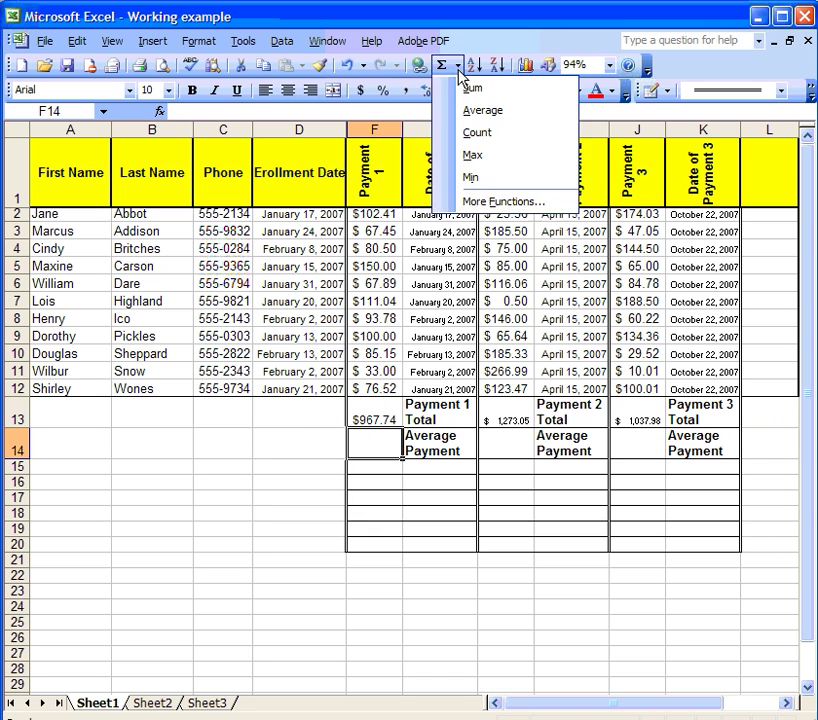
pyautogui.click(471, 111)
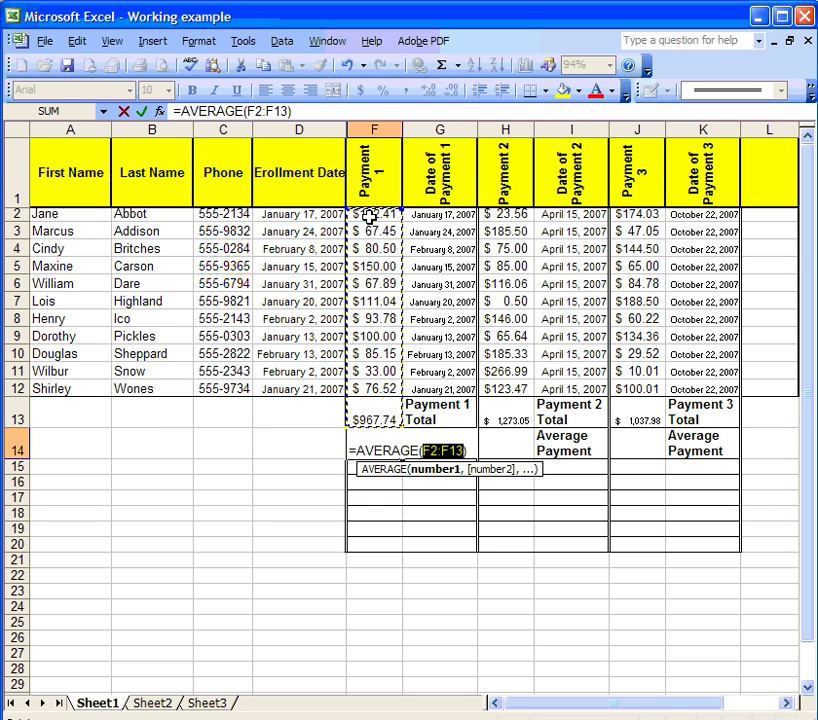
pyautogui.moveTo(367, 213); pyautogui.dragTo(366, 388)
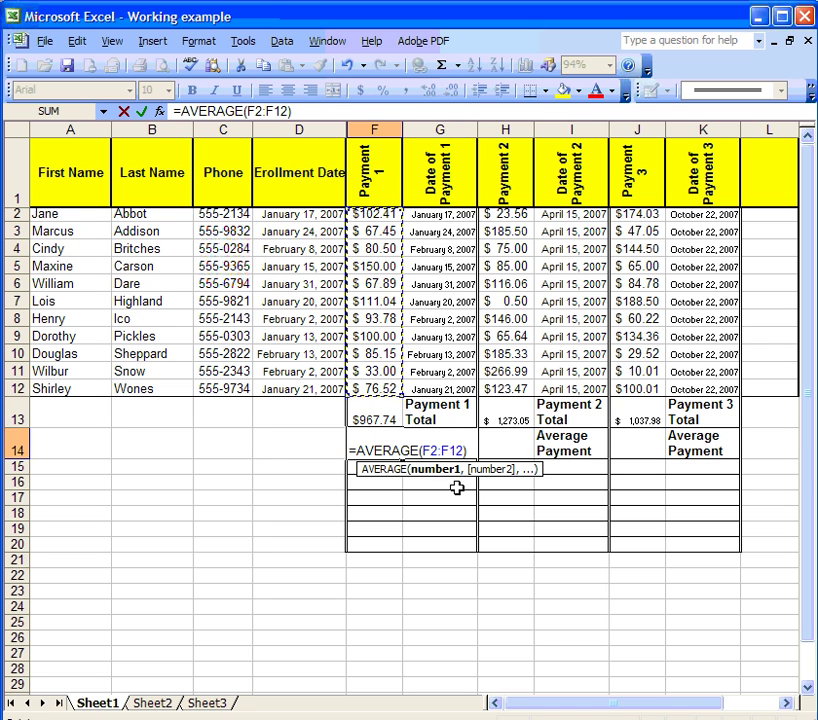
pyautogui.press('Return')
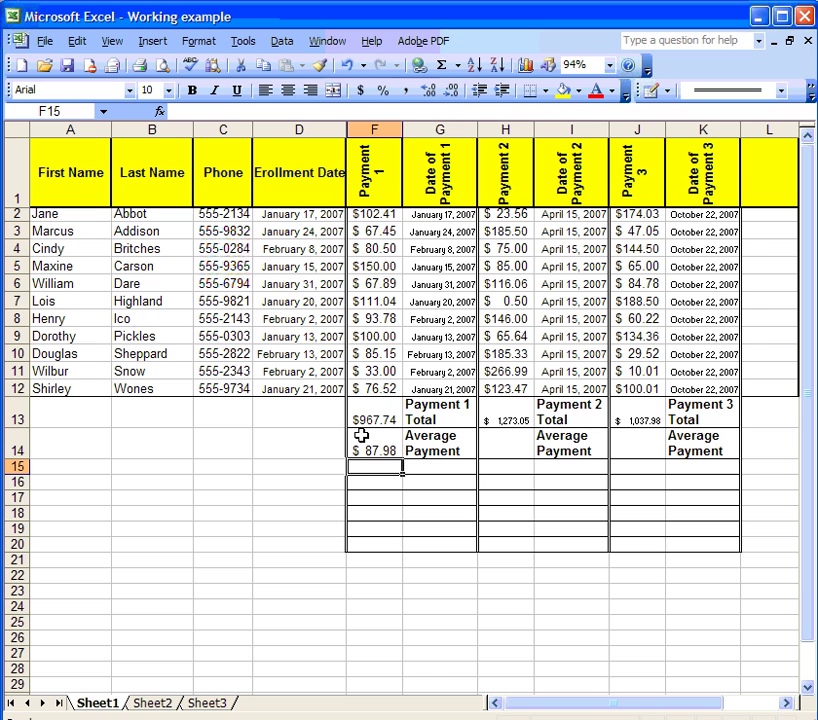
# - Calculate the average Payment 2 amount in H14 with =AVERAGE(H2:H12), leaving out the total in H13
pyautogui.click(509, 448)
pyautogui.click(459, 65)
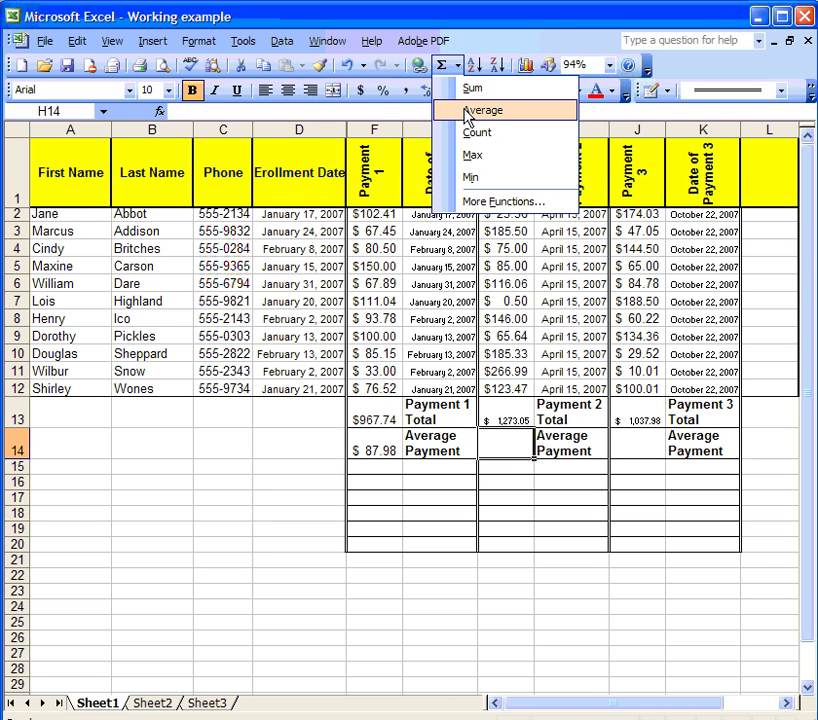
pyautogui.click(466, 112)
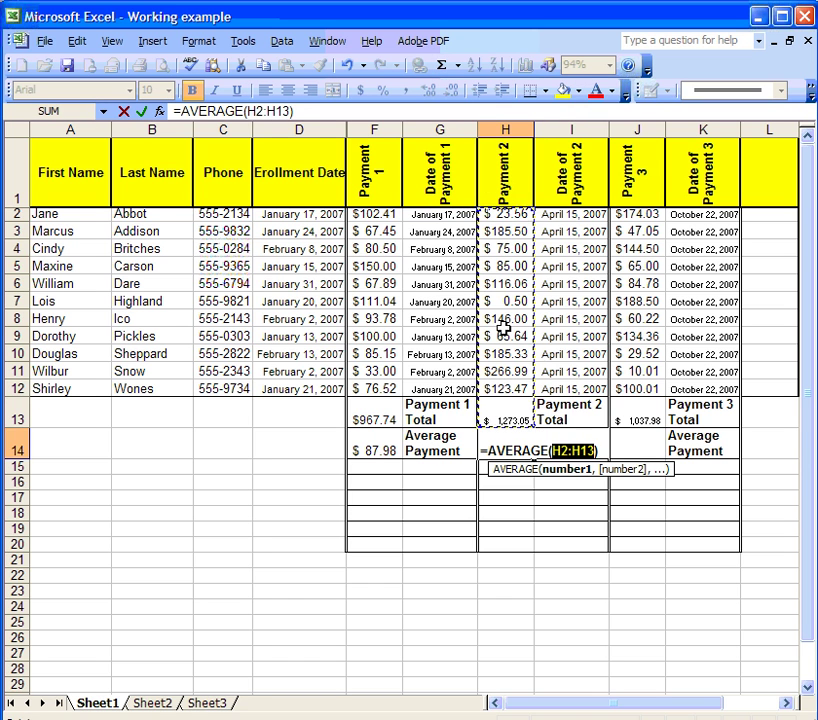
pyautogui.moveTo(496, 215); pyautogui.dragTo(506, 388)
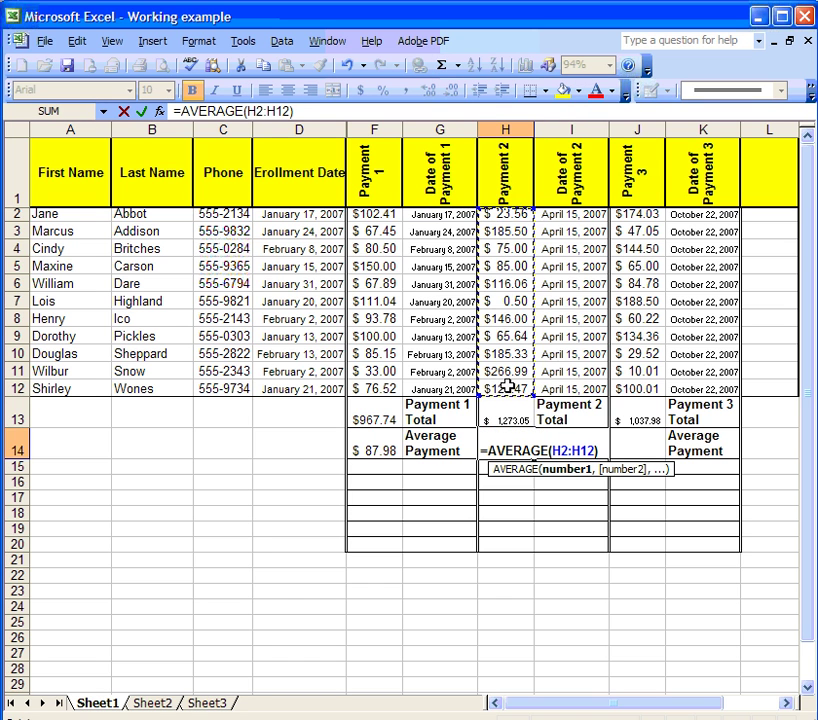
pyautogui.press('Return')
# - Calculate the average Payment 3 amount in J14, averaging J2:J12 without the total in J13
pyautogui.click(641, 441)
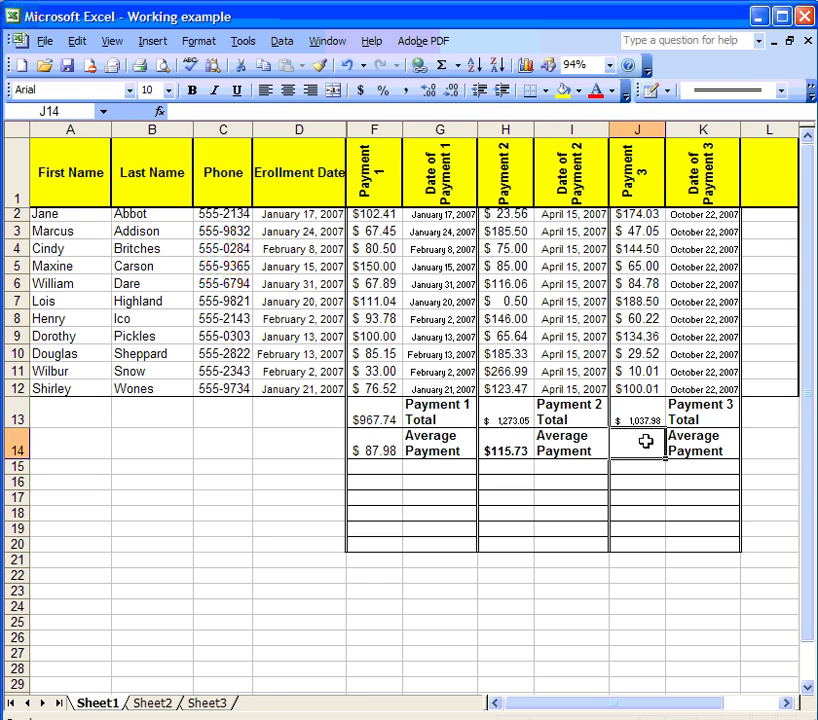
pyautogui.click(455, 65)
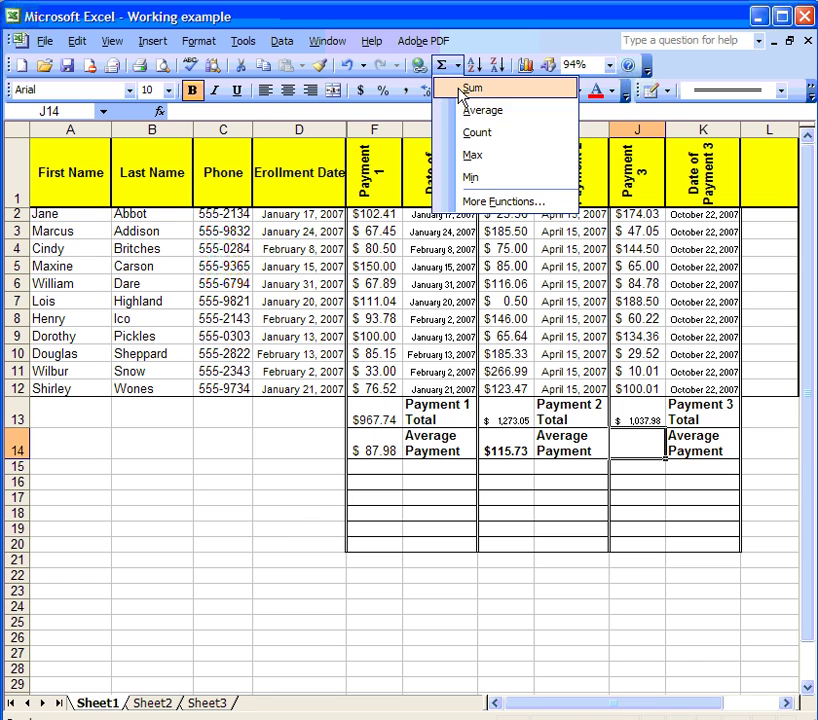
pyautogui.click(480, 112)
pyautogui.moveTo(634, 214); pyautogui.dragTo(634, 390)
pyautogui.press('Return')
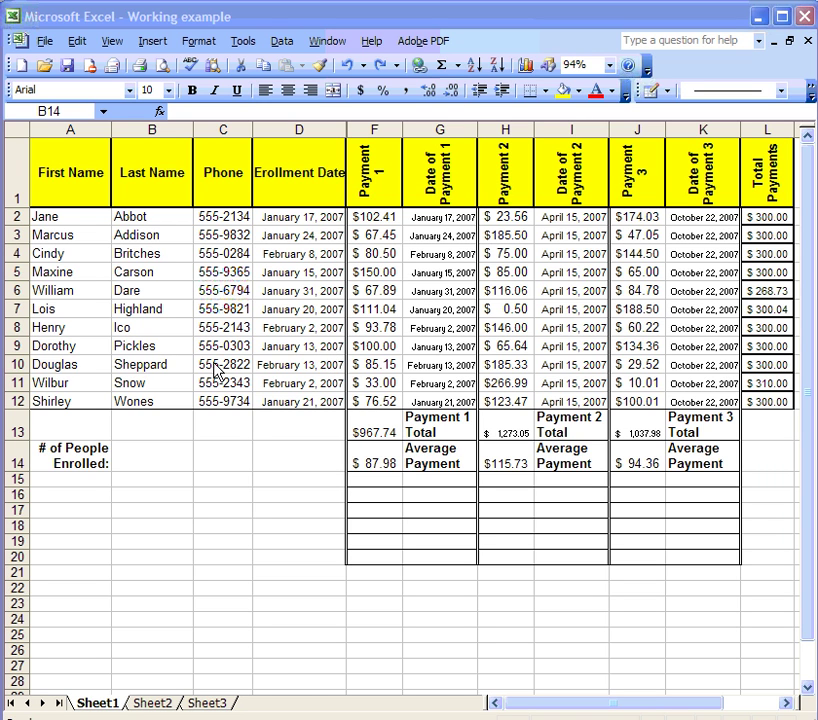
# - Count the enrolled people from the Phone column in C14 with =COUNT(C2:C13)
pyautogui.click(216, 449)
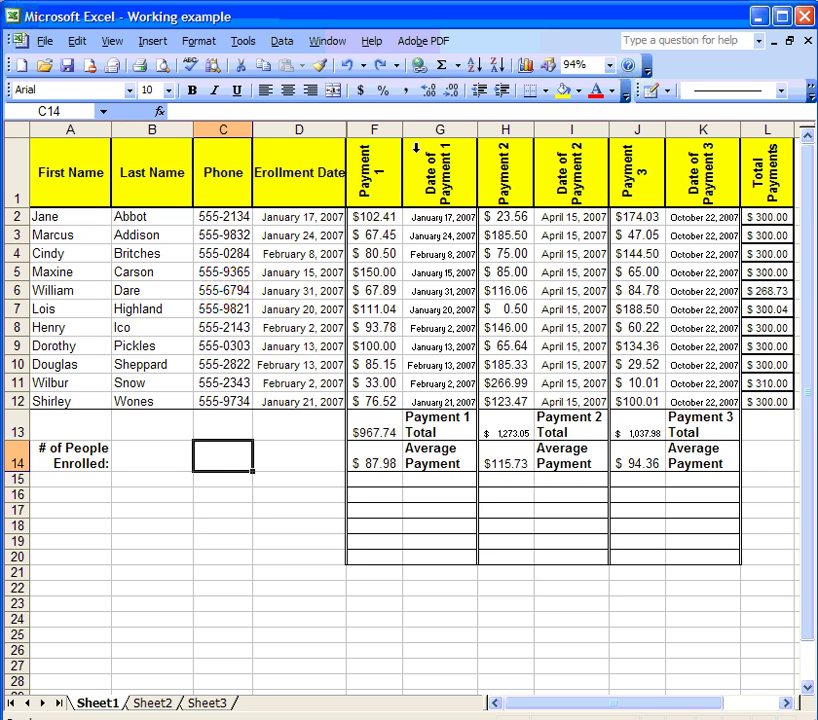
pyautogui.click(457, 66)
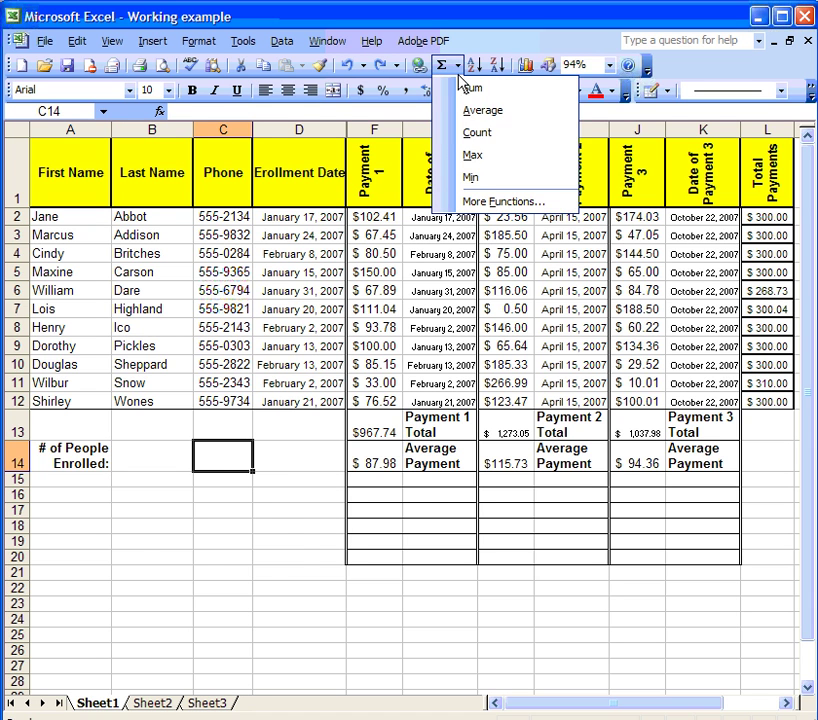
pyautogui.click(480, 134)
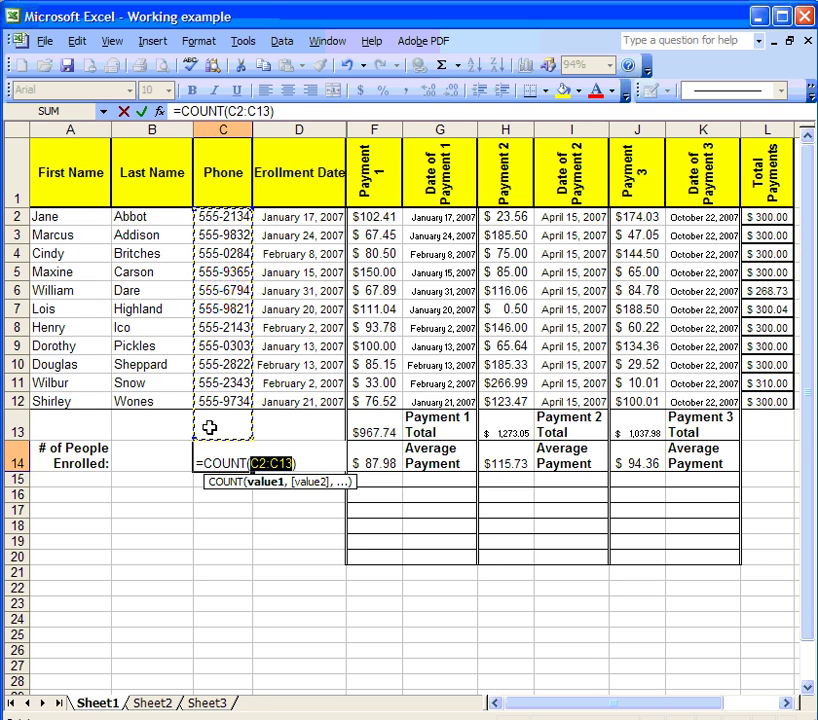
pyautogui.press('Return')
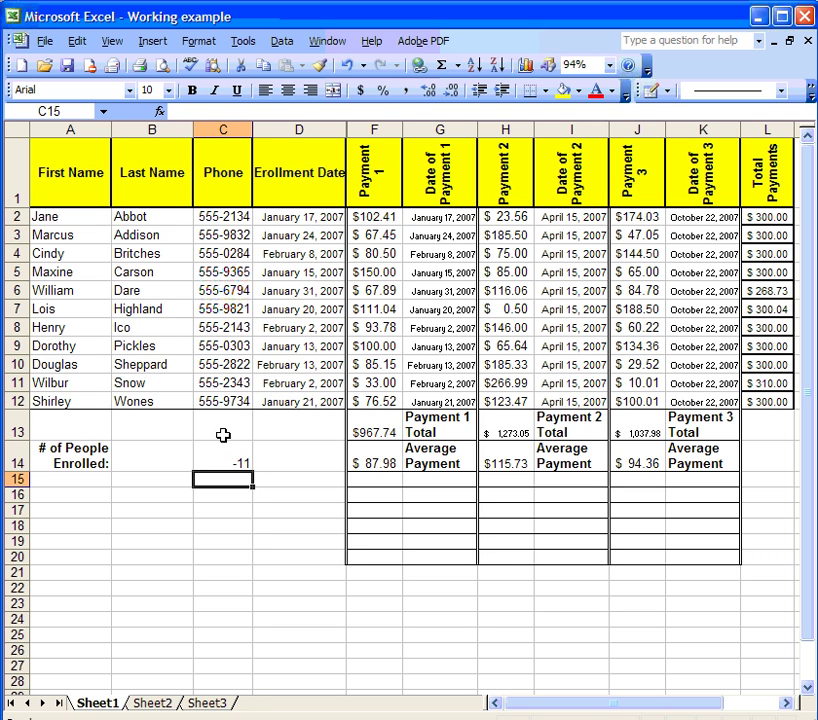
# - Format the count in C14 as a Number with 0 decimal places
pyautogui.click(221, 457)
pyautogui.rightClick(226, 462)
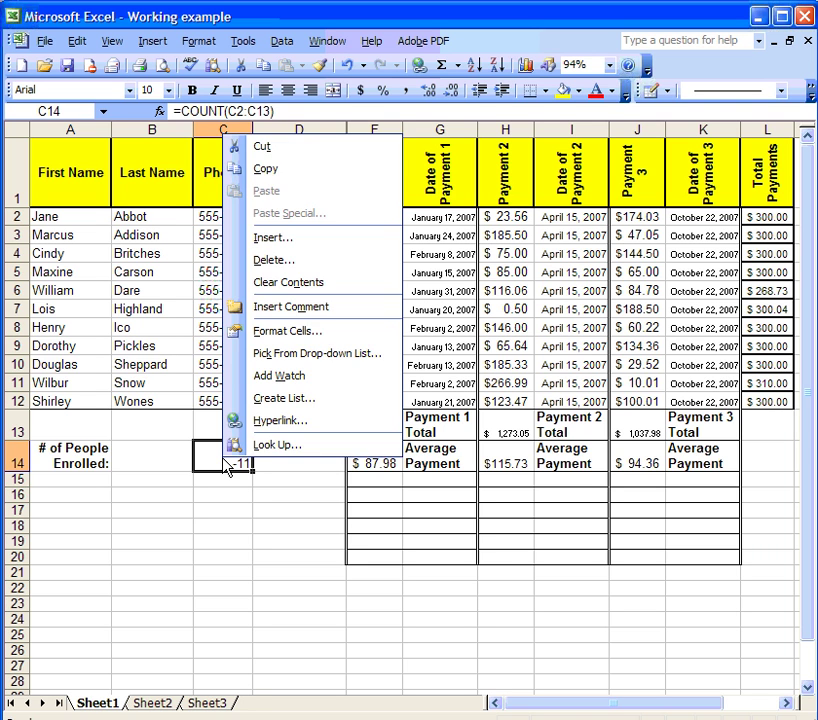
pyautogui.click(271, 333)
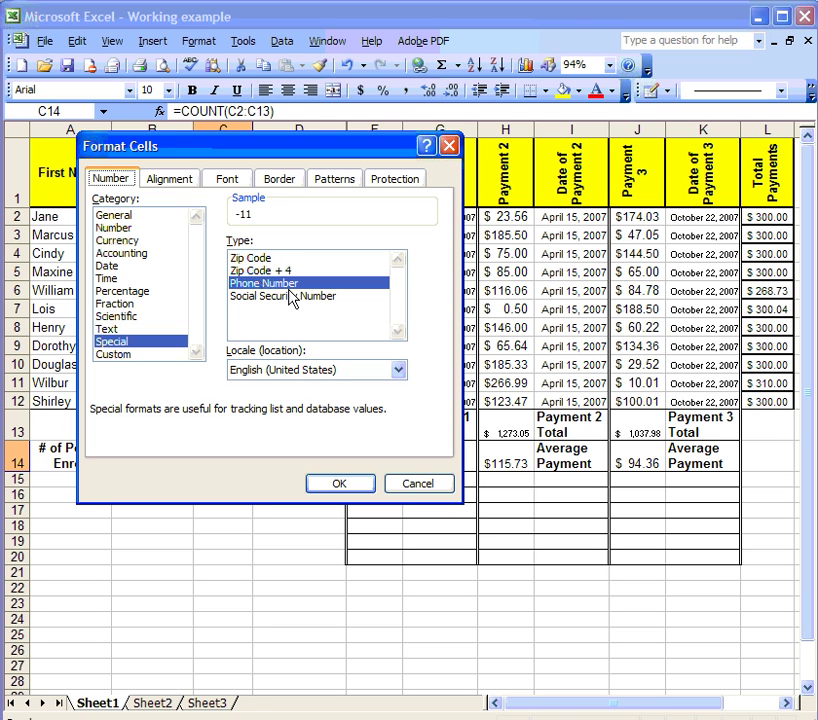
pyautogui.click(114, 228)
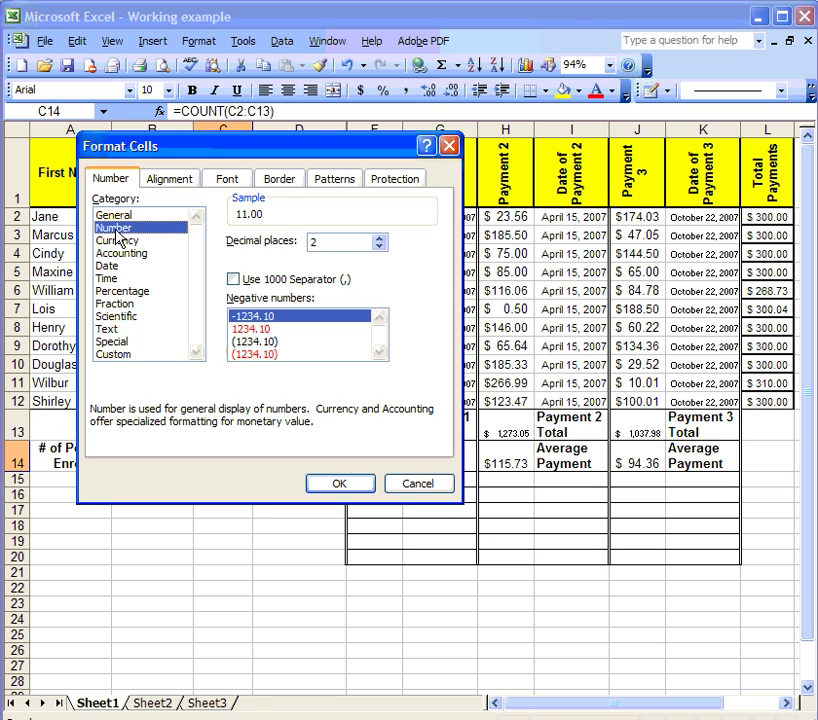
pyautogui.click(381, 246)
pyautogui.click(381, 246)
pyautogui.click(340, 484)
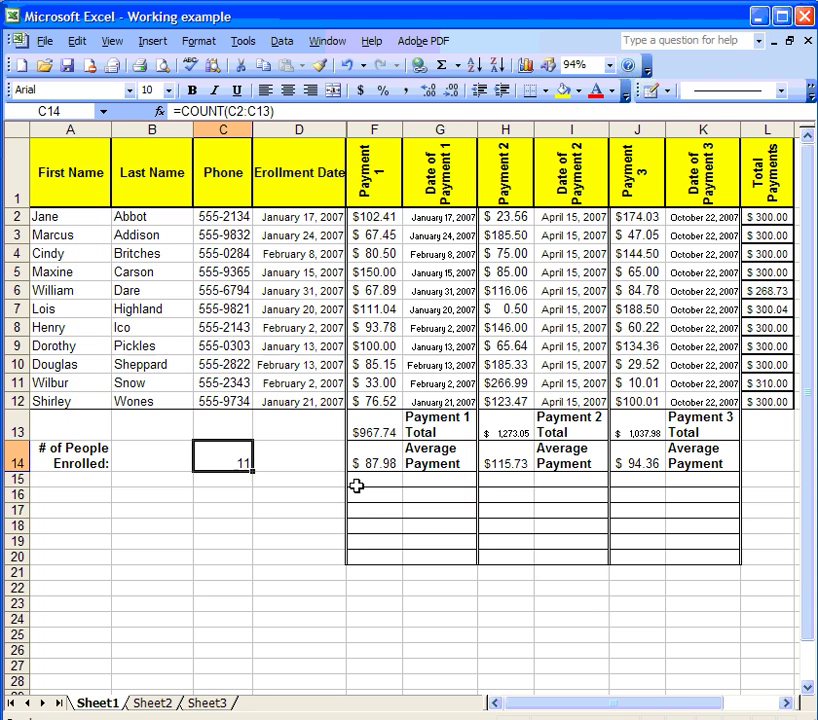
# - Count the enrolled people from the Last Name column in B14 with the formula =COUNTA(B2:B13)
pyautogui.click(154, 457)
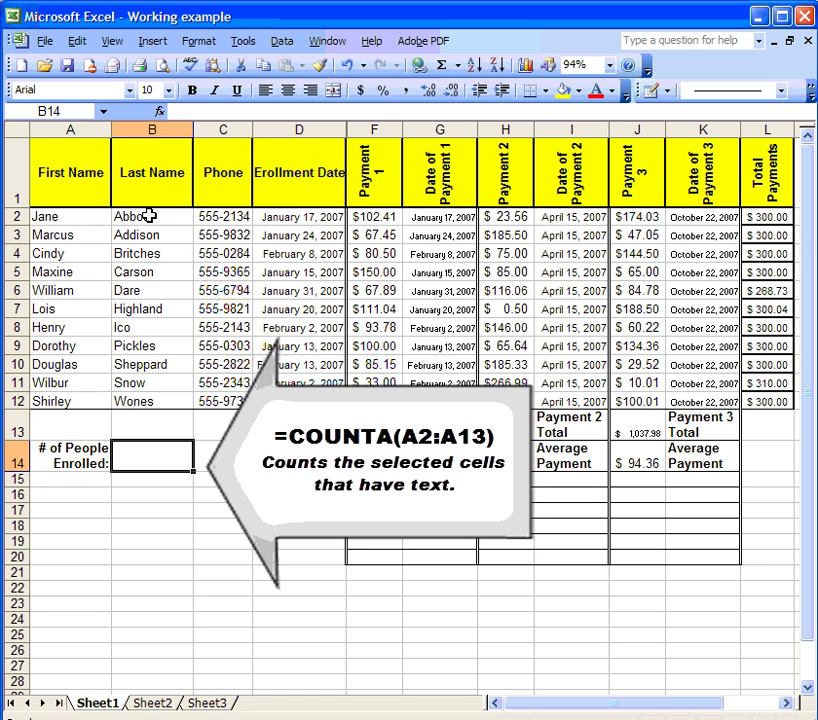
pyautogui.click(208, 111)
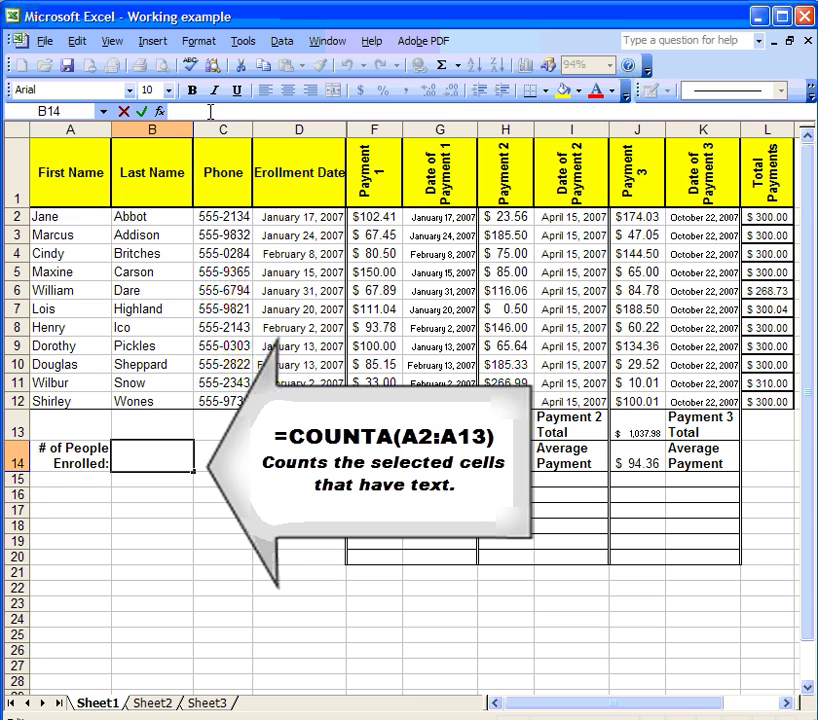
pyautogui.write('=')
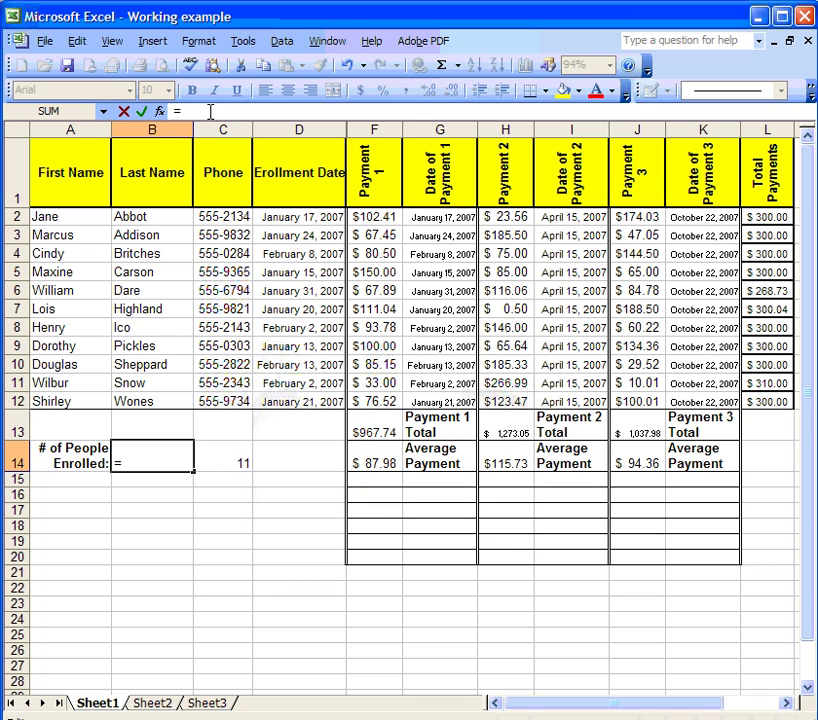
pyautogui.write('COUNT')
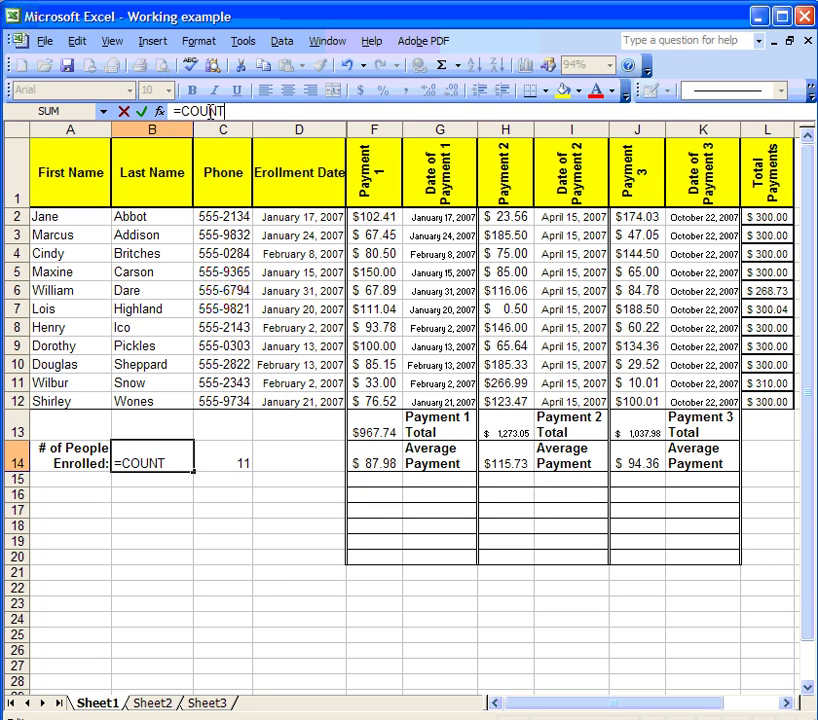
pyautogui.write('A(')
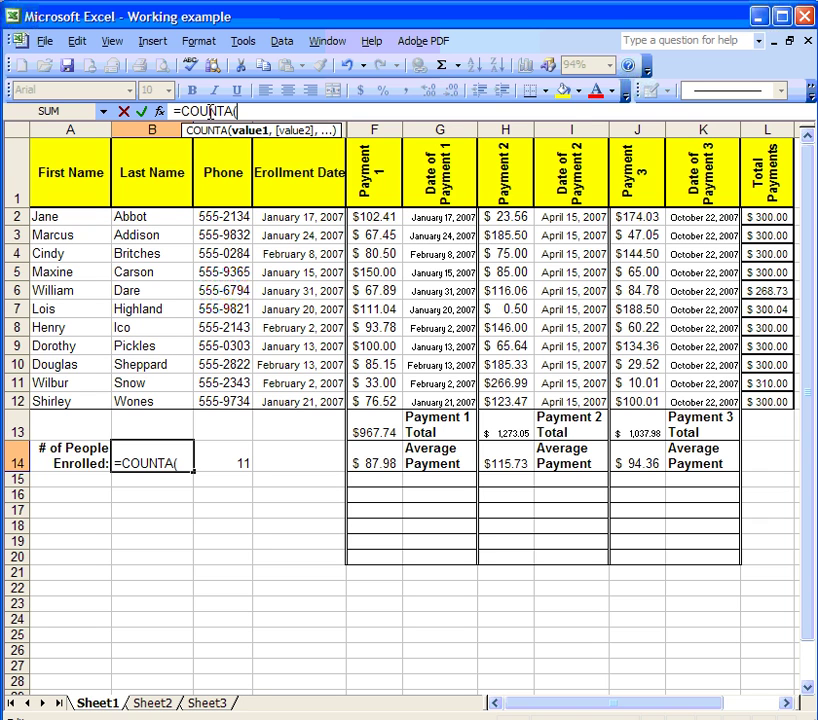
pyautogui.moveTo(168, 217); pyautogui.dragTo(170, 431)
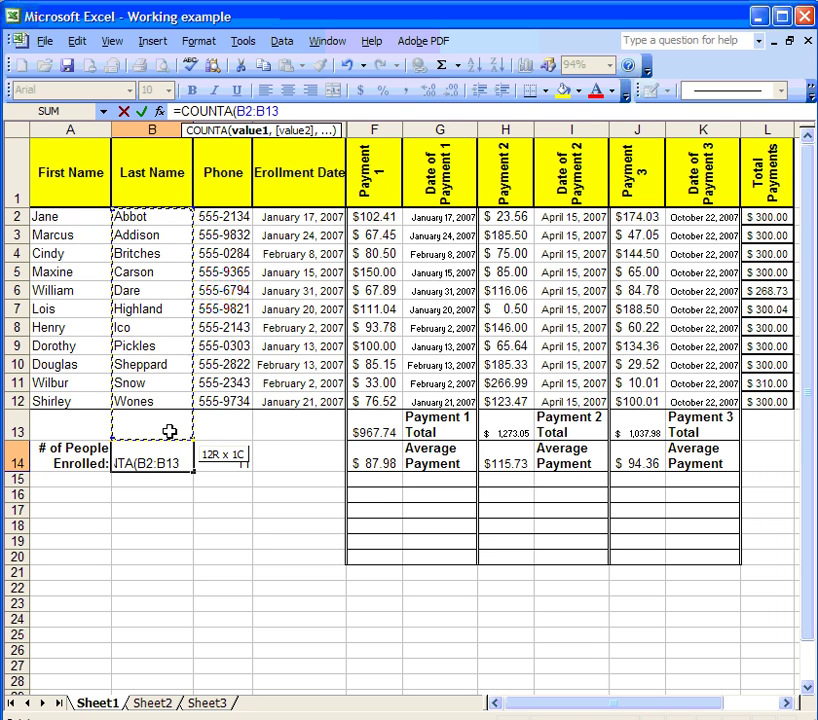
pyautogui.moveTo(170, 431); pyautogui.dragTo(169, 429)
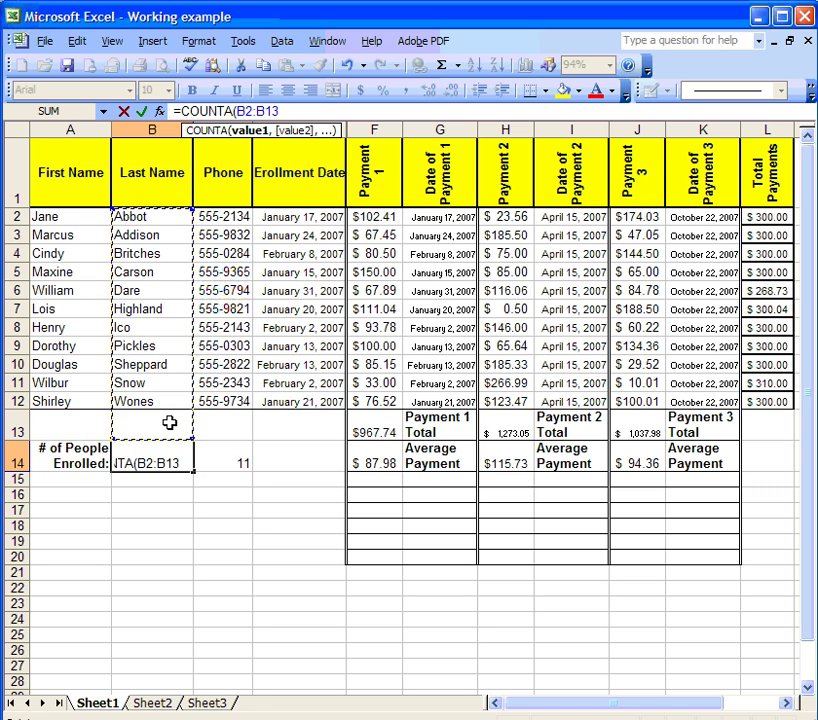
pyautogui.press('Return')
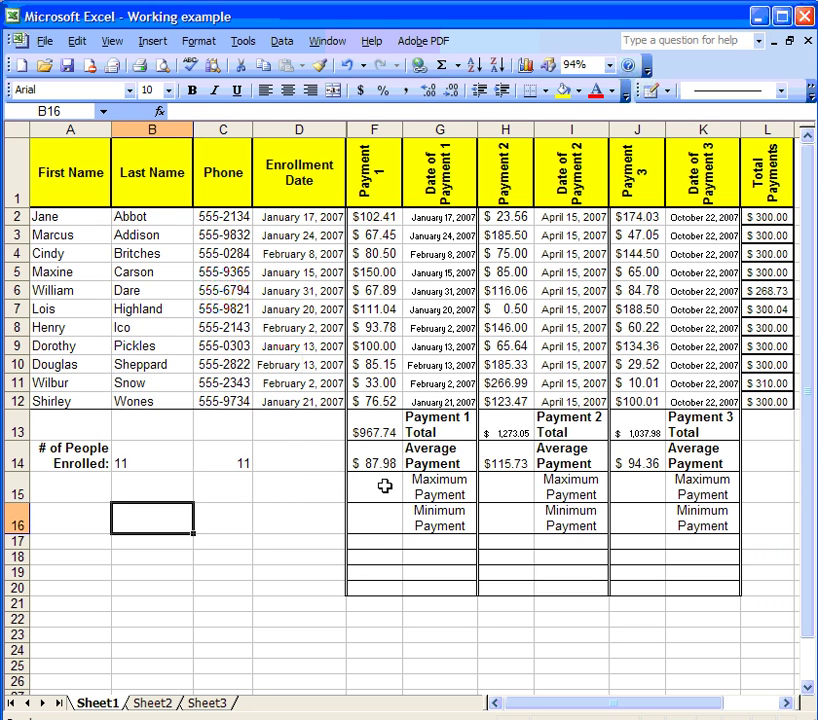
# - Find the highest Payment 1 amount in F15 with =MAX(F2:F12), leaving out the total and average
pyautogui.click(384, 486)
pyautogui.click(458, 66)
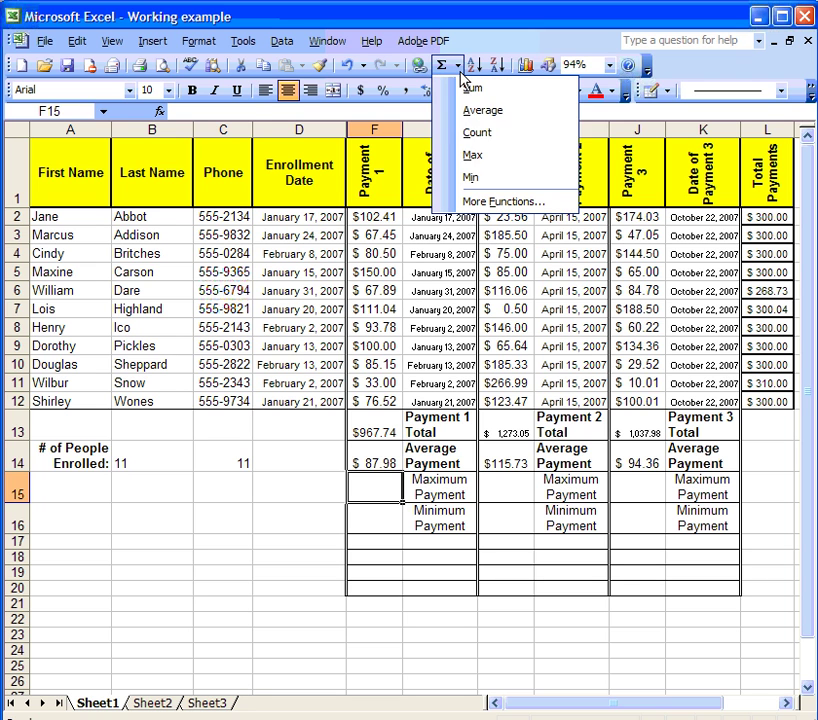
pyautogui.click(472, 156)
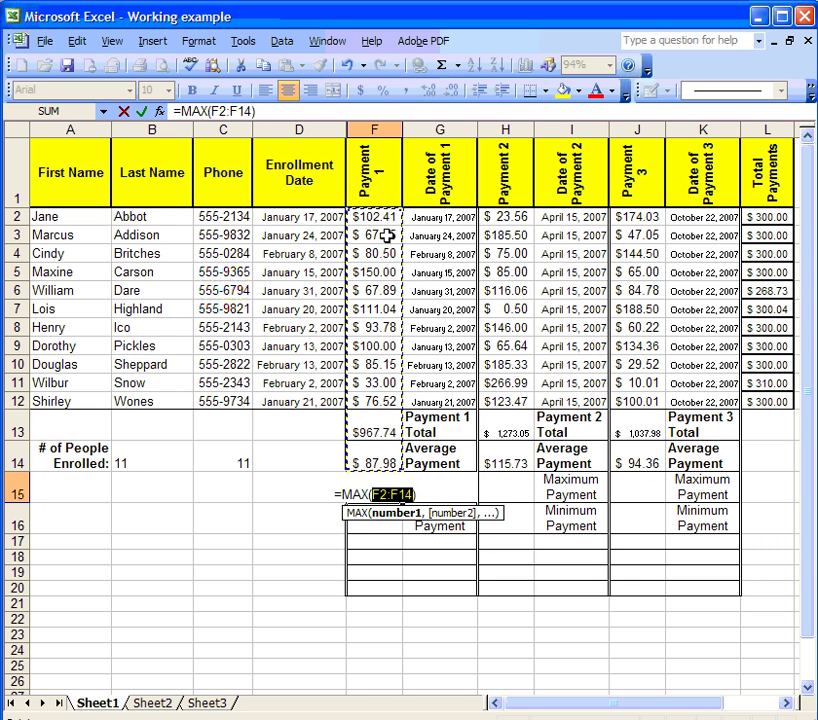
pyautogui.moveTo(384, 215); pyautogui.dragTo(386, 410)
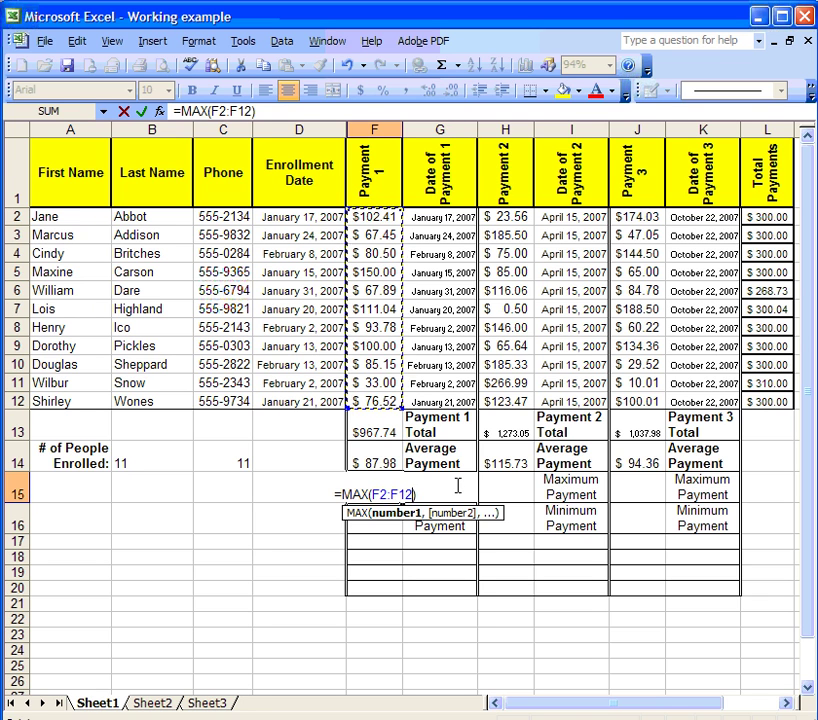
pyautogui.press('Return')
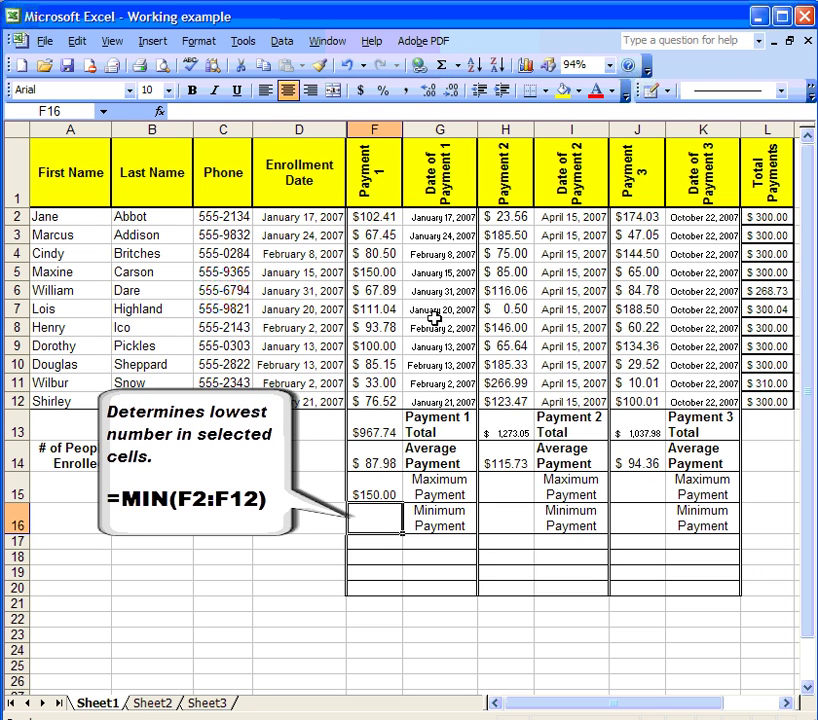
# - Find the lowest Payment 1 amount in F16 by entering the formula =MIN(F2:F12)
pyautogui.click(300, 111)
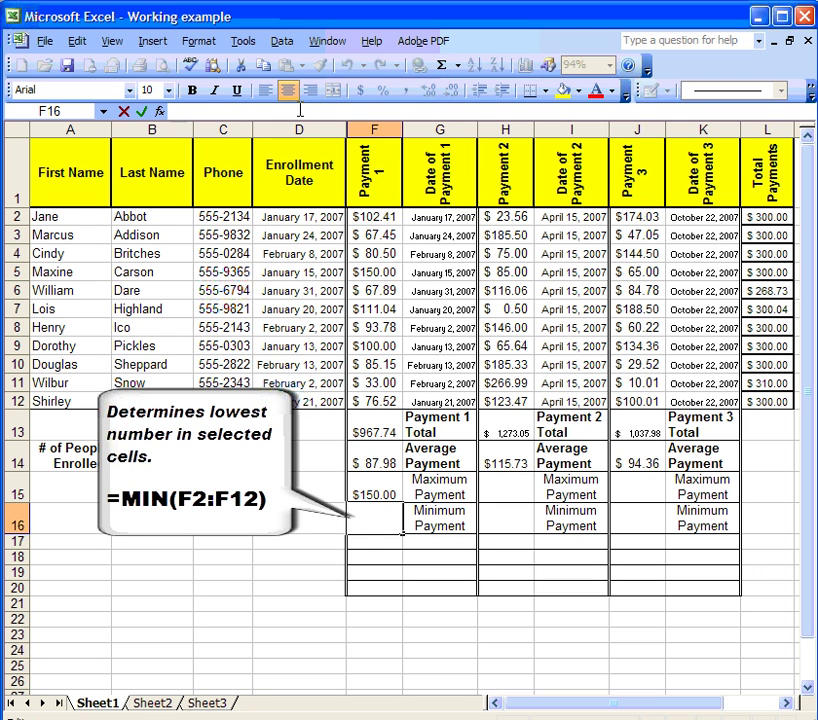
pyautogui.write('=min(')
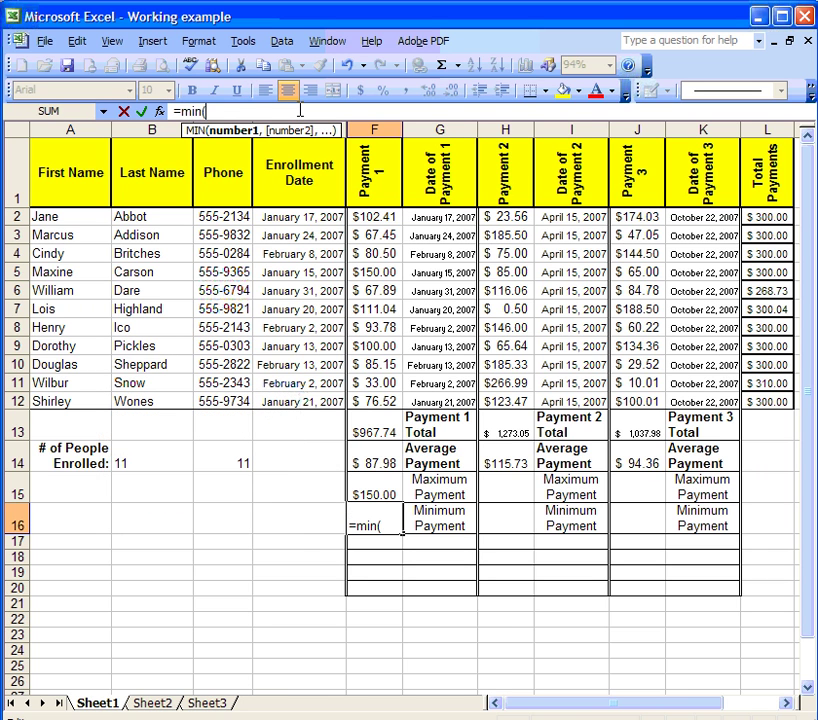
pyautogui.write('f2')
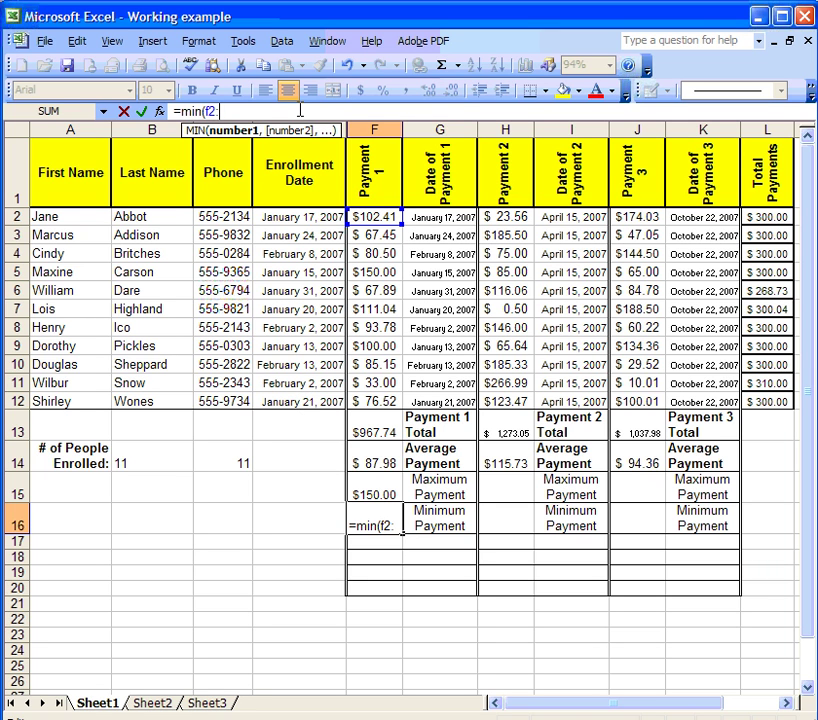
pyautogui.write(':f12')
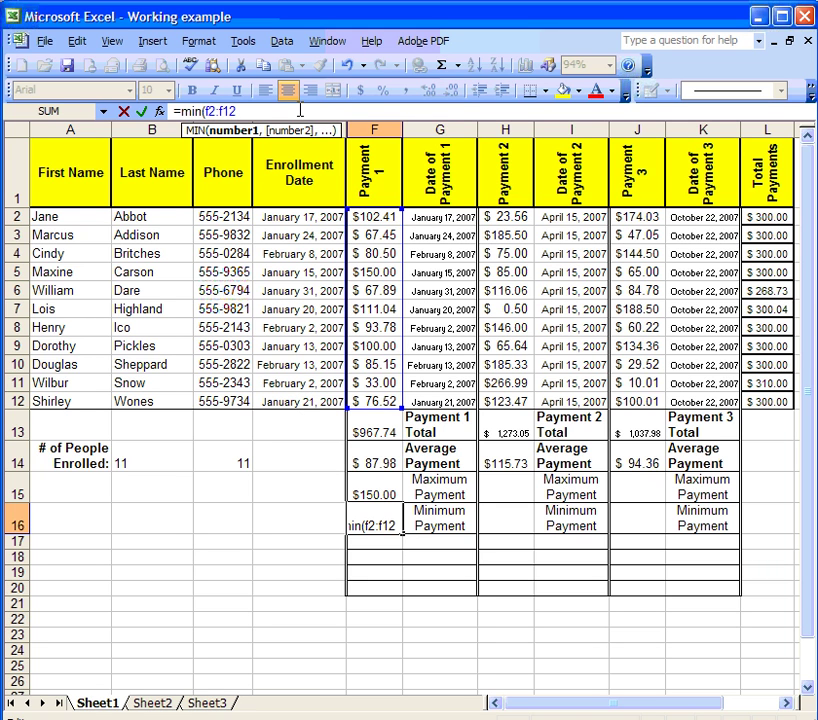
pyautogui.press('Return')
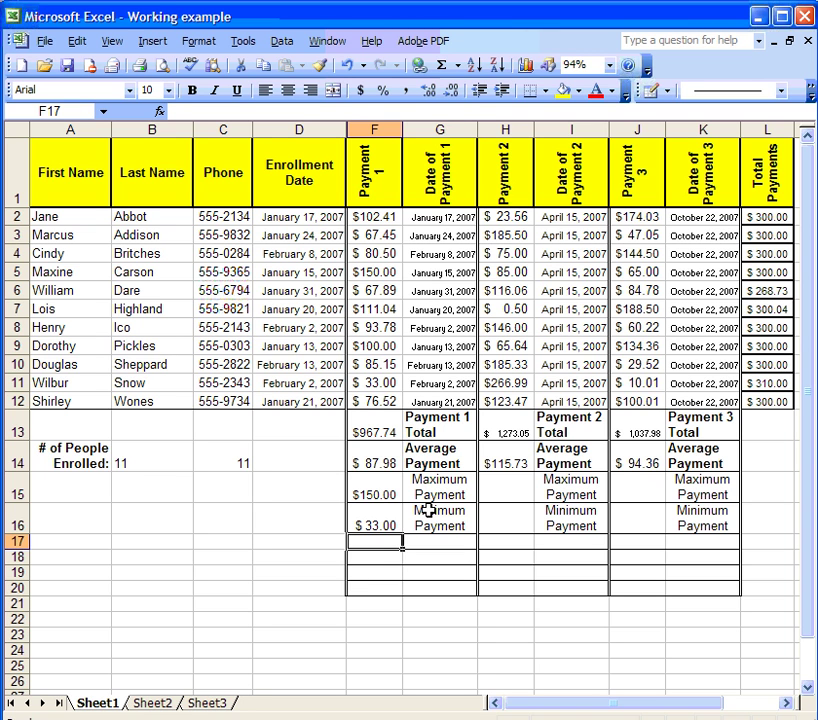
# - Clear the Maximum Payment and Minimum Payment labels from I15, I16, K15 and K16
pyautogui.click(554, 482)
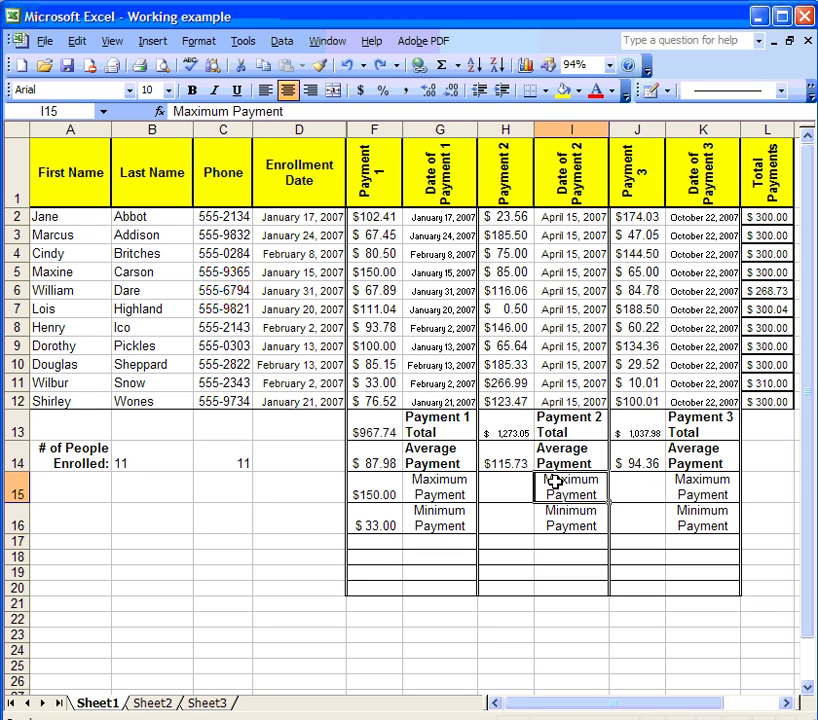
pyautogui.press('Delete')
pyautogui.click(560, 510)
pyautogui.press('Delete')
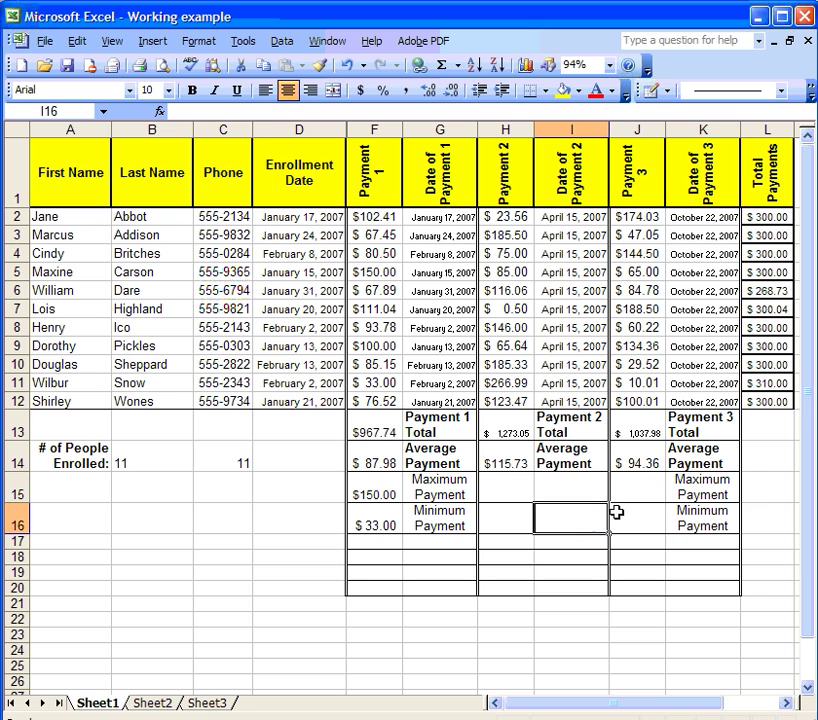
pyautogui.click(681, 484)
pyautogui.press('Delete')
pyautogui.click(690, 518)
pyautogui.press('Delete')
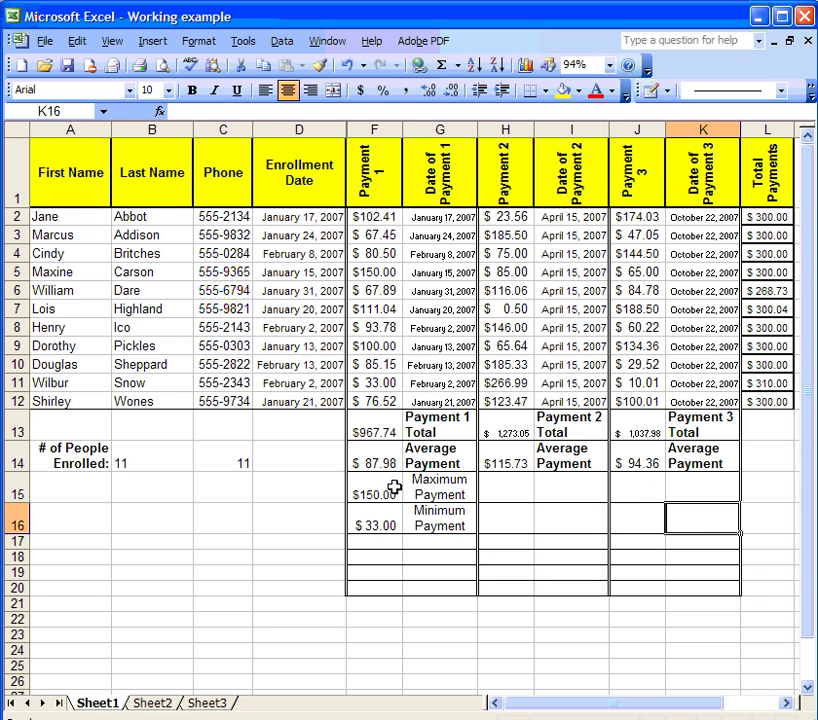
# - Fill the maximum and minimum formulas and their labels from F15:G16 across to the Payment 2 and Payment 3 columns, through K16
pyautogui.moveTo(370, 494); pyautogui.dragTo(433, 520)
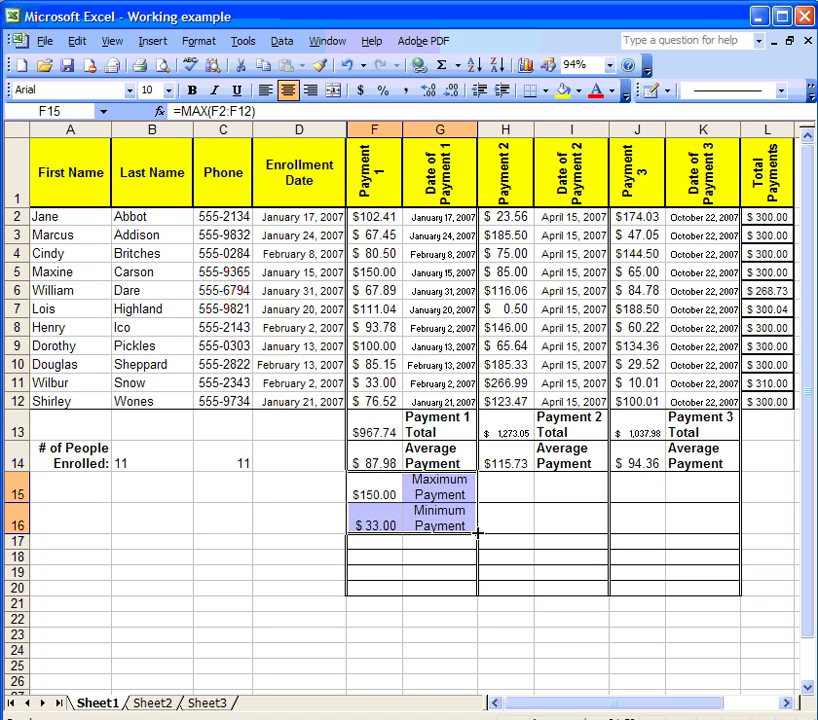
pyautogui.moveTo(478, 533); pyautogui.dragTo(596, 533)
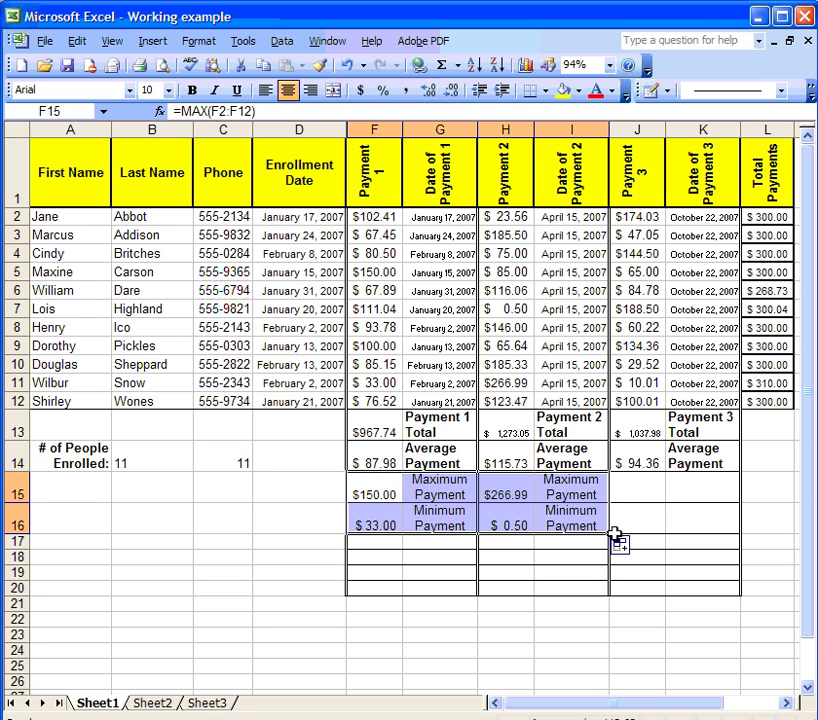
pyautogui.moveTo(610, 537); pyautogui.dragTo(710, 524)
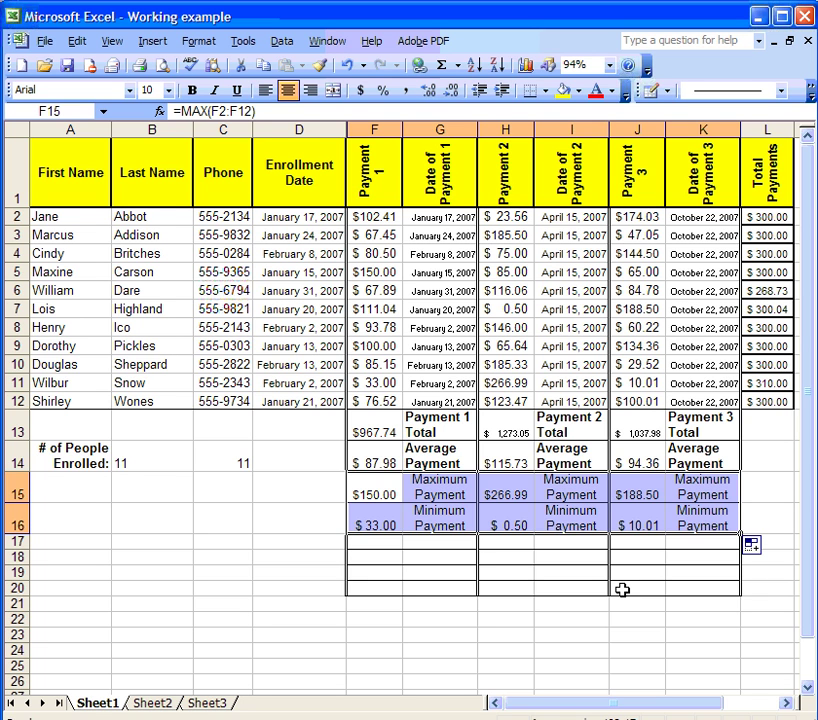
pyautogui.click(300, 425)
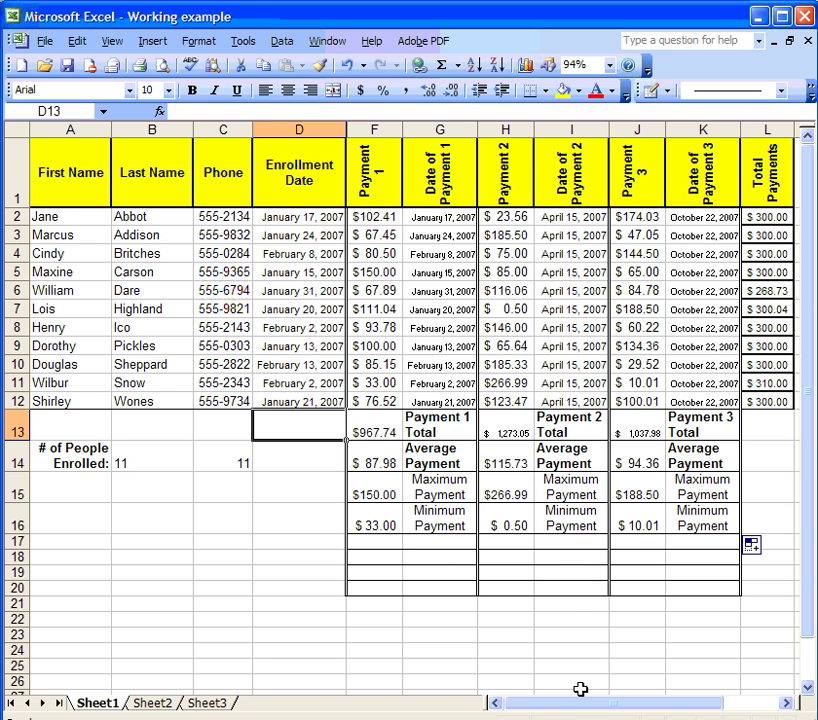
# - Calculate the remaining balance in M2 by subtracting the first row's total payments from 300 with the formula =300-L2
pyautogui.moveTo(572, 703); pyautogui.dragTo(616, 703)
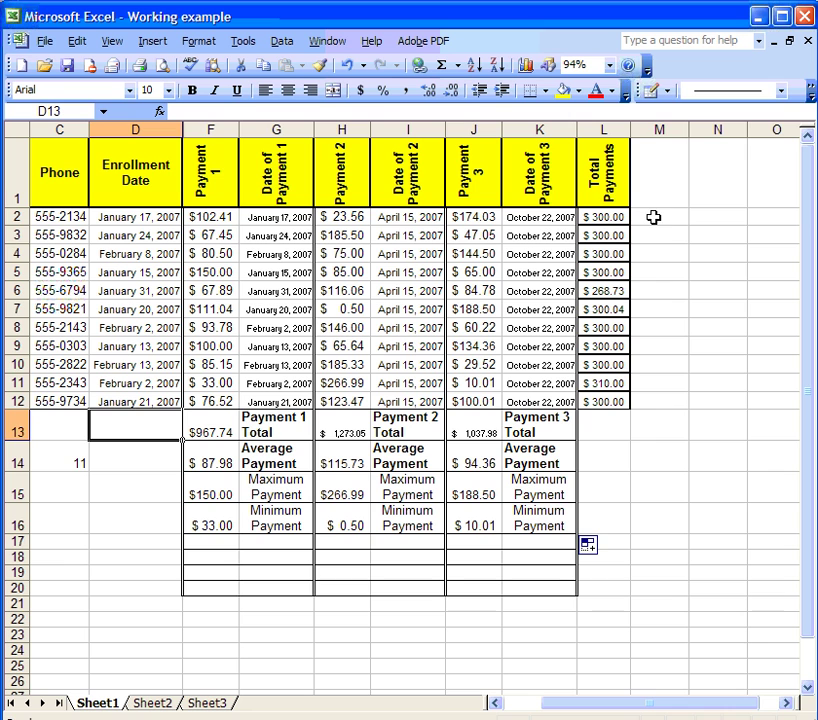
pyautogui.click(653, 217)
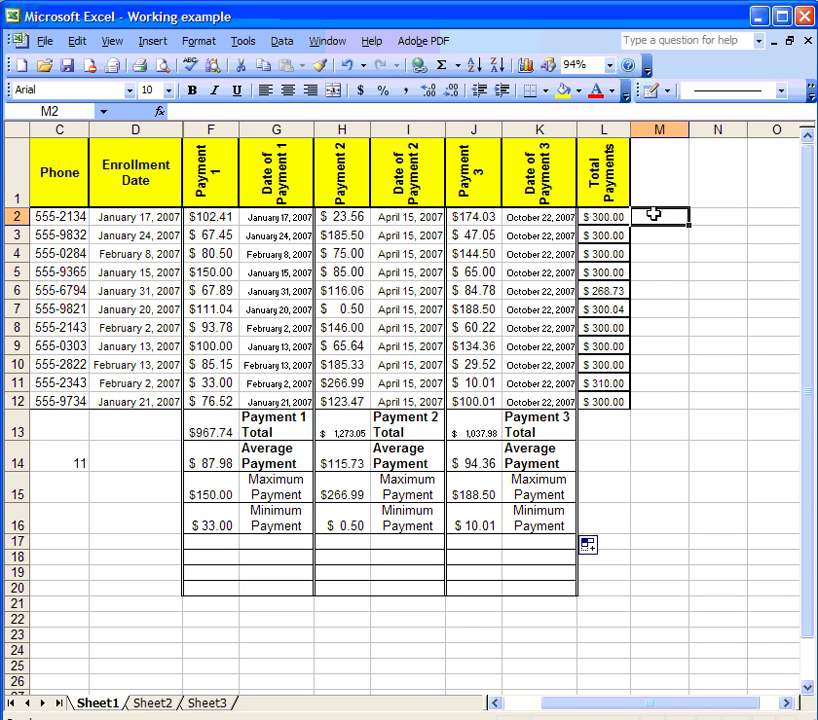
pyautogui.click(294, 115)
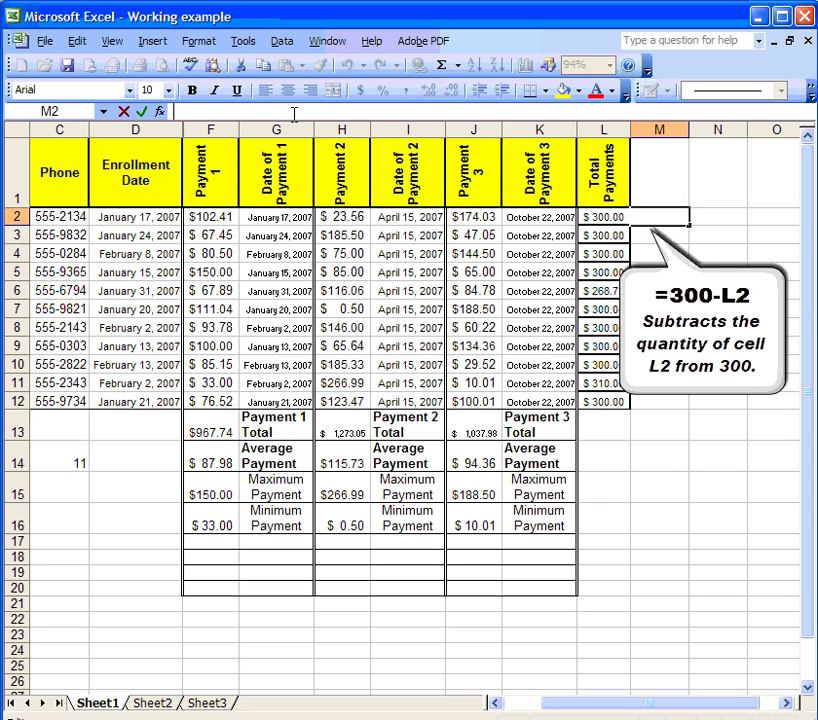
pyautogui.write('=300-')
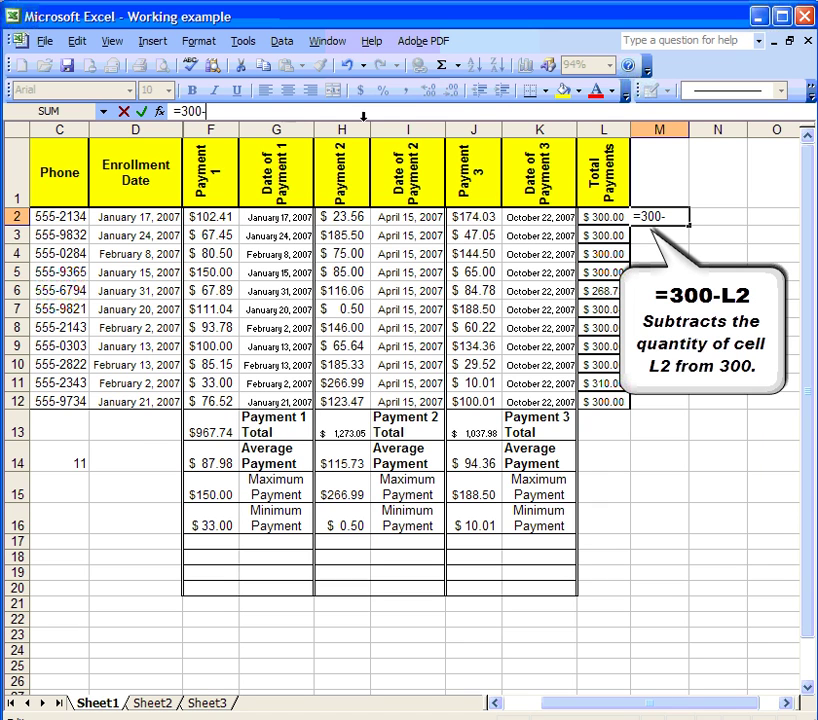
pyautogui.click(604, 216)
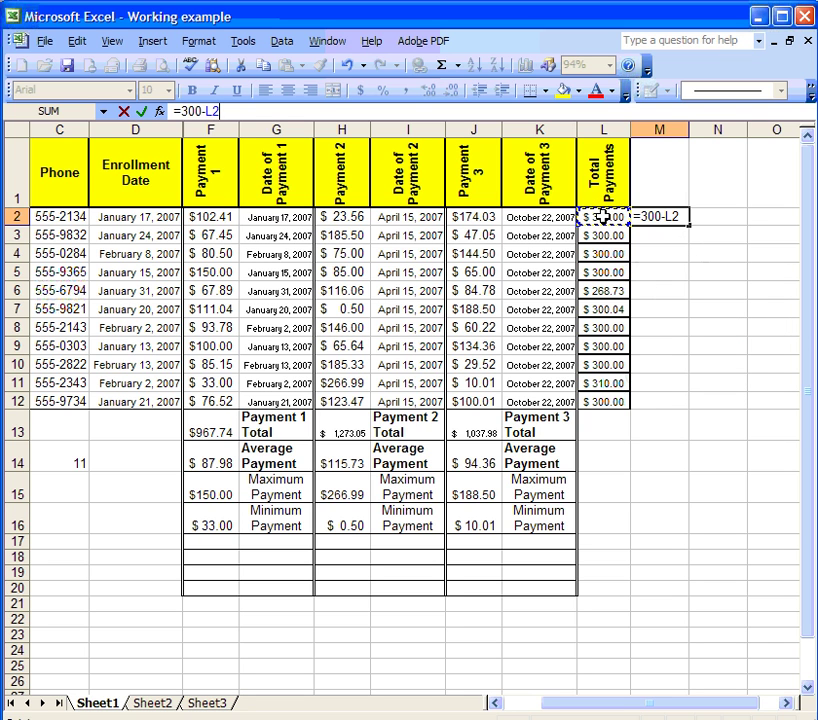
pyautogui.press('Return')
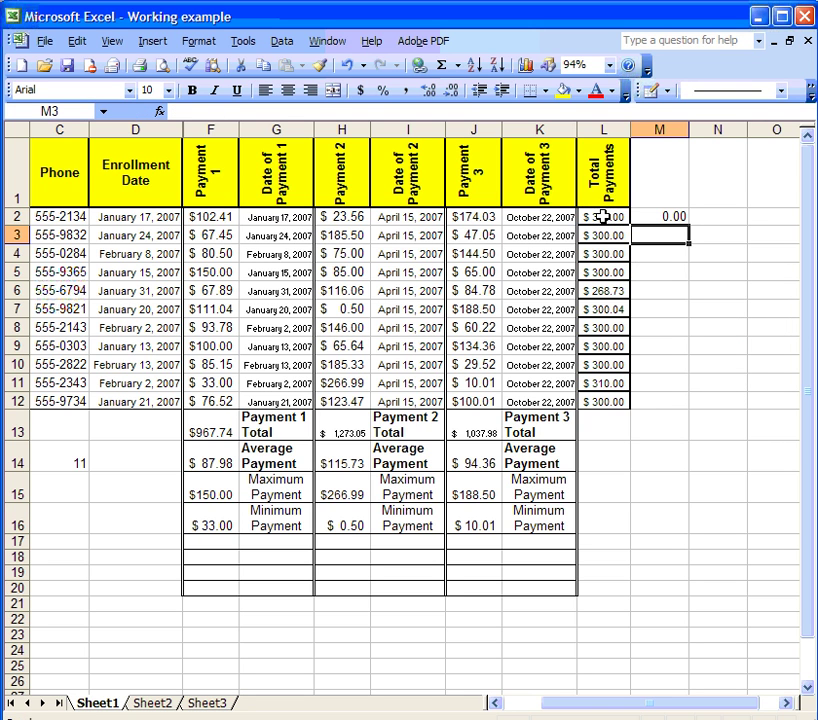
# - Copy the balance formula from M2 down to M12
pyautogui.click(667, 216)
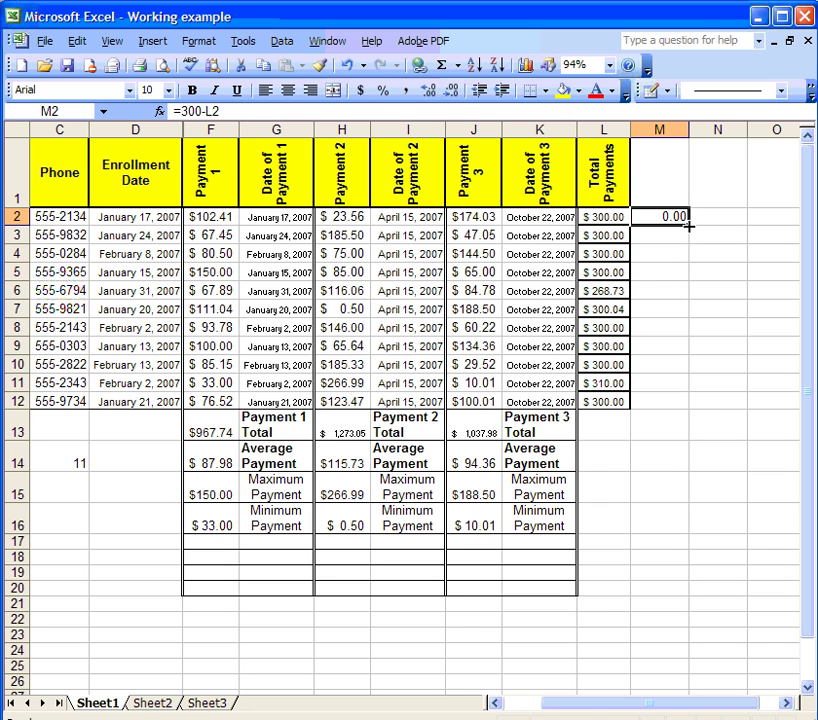
pyautogui.moveTo(689, 227); pyautogui.dragTo(685, 402)
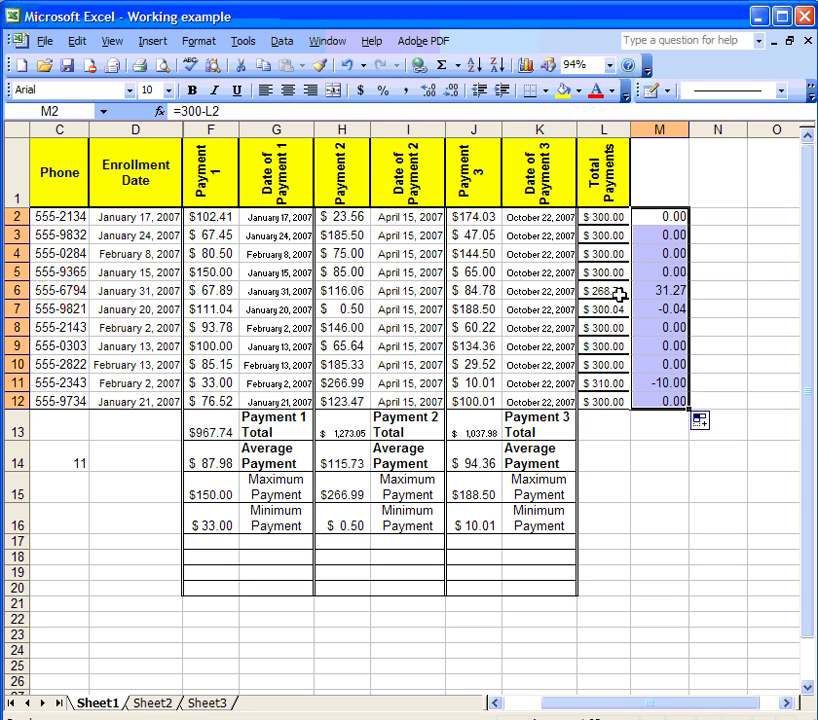
pyautogui.click(695, 309)
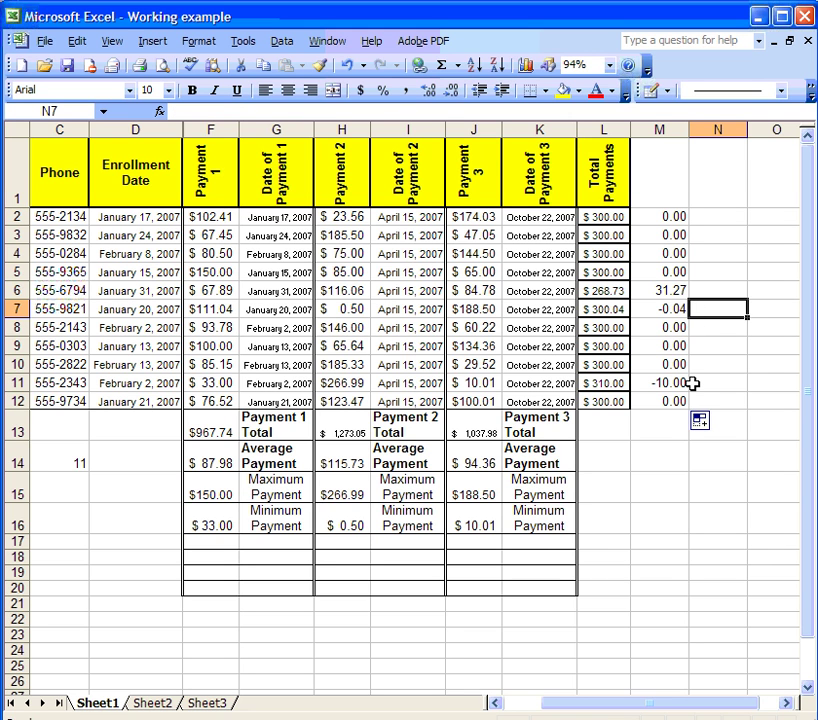
# - Start conditional formatting on the whole of column M with a first condition for cell values greater than 0
pyautogui.moveTo(666, 215); pyautogui.dragTo(670, 400)
pyautogui.press('Up')
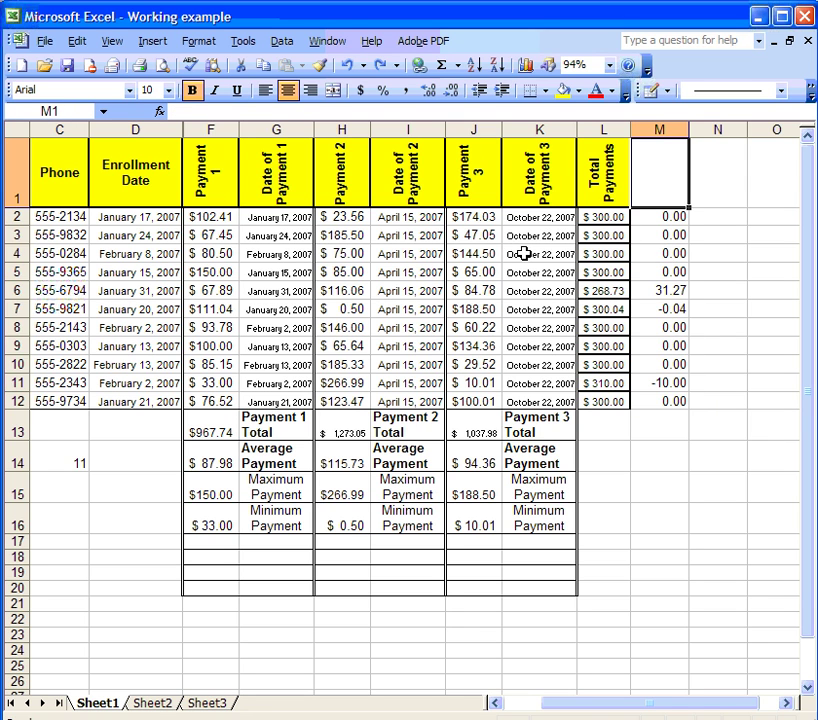
pyautogui.click(650, 128)
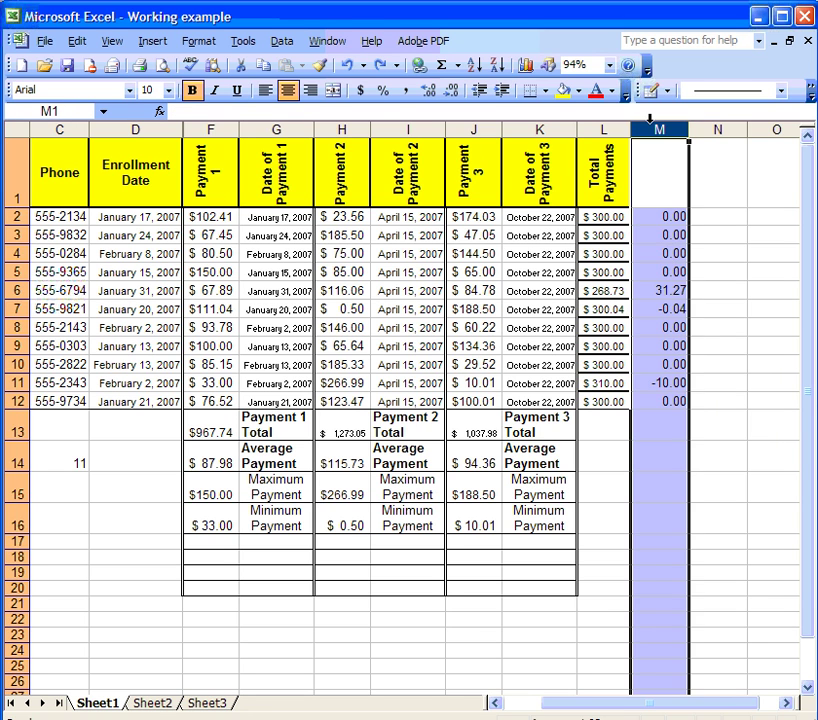
pyautogui.click(199, 41)
pyautogui.click(224, 178)
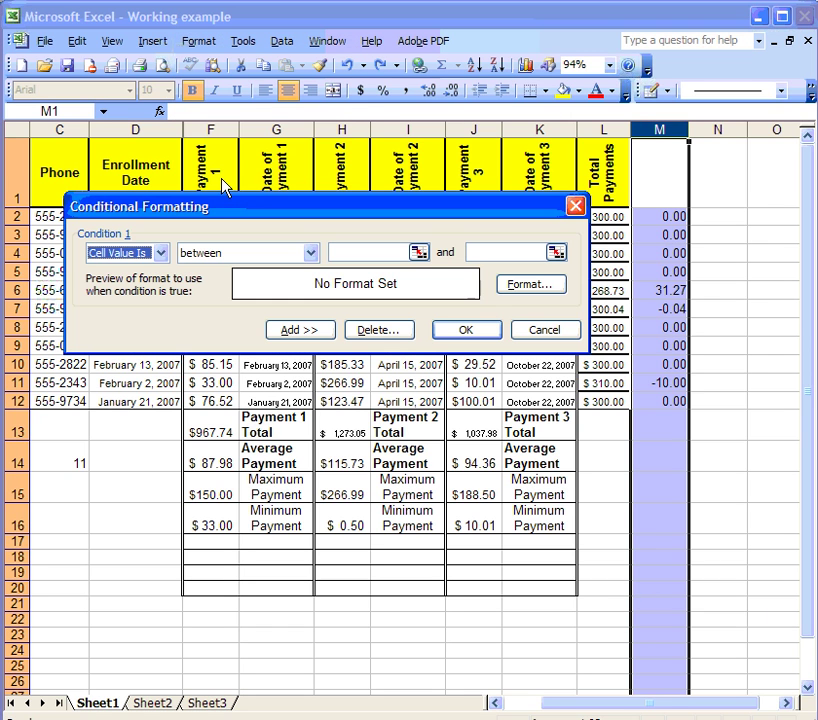
pyautogui.click(312, 254)
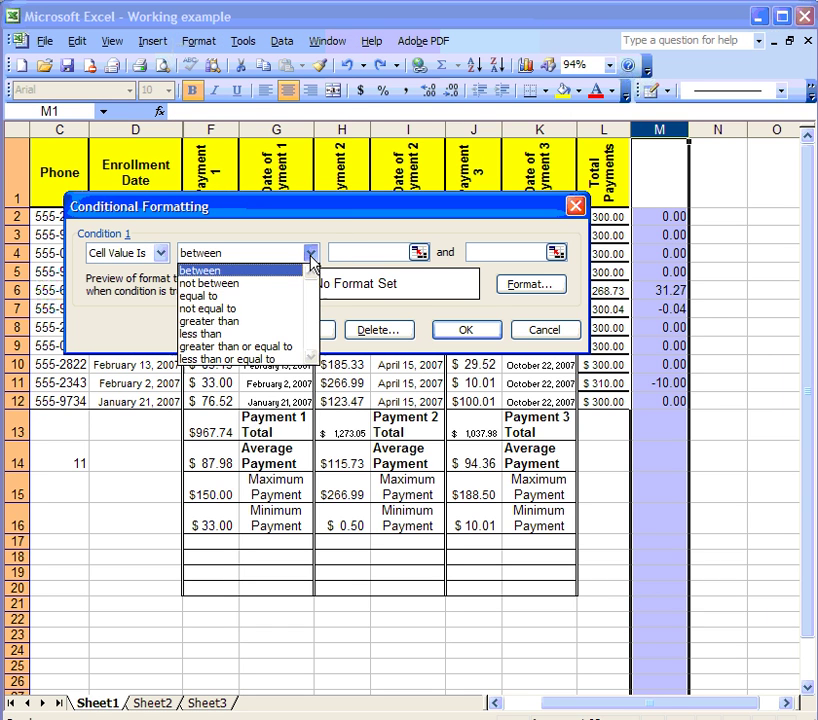
pyautogui.click(274, 322)
pyautogui.click(370, 252)
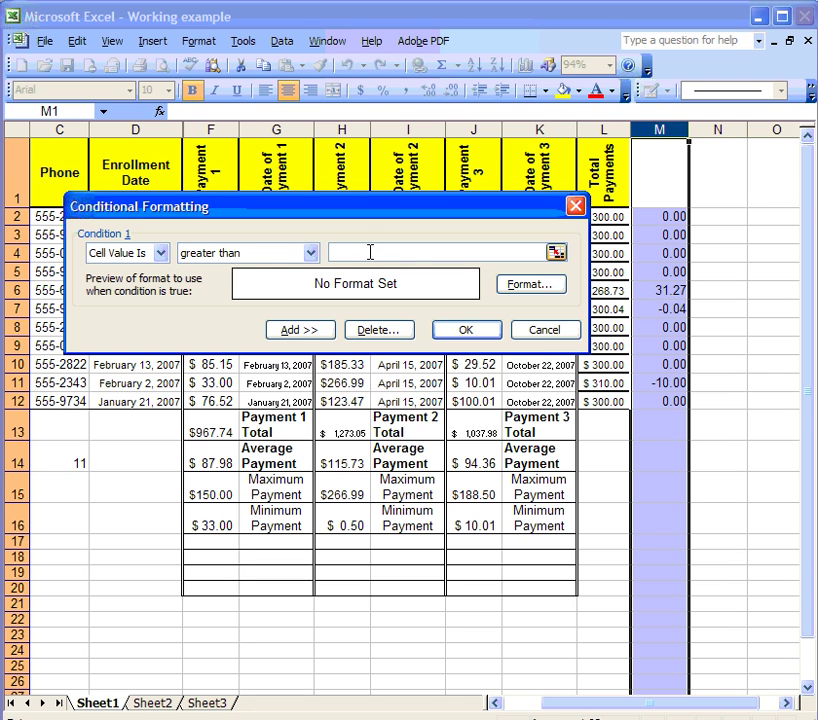
pyautogui.write('0')
# - Format the greater-than-0 condition with red cell shading and a white font
pyautogui.click(524, 288)
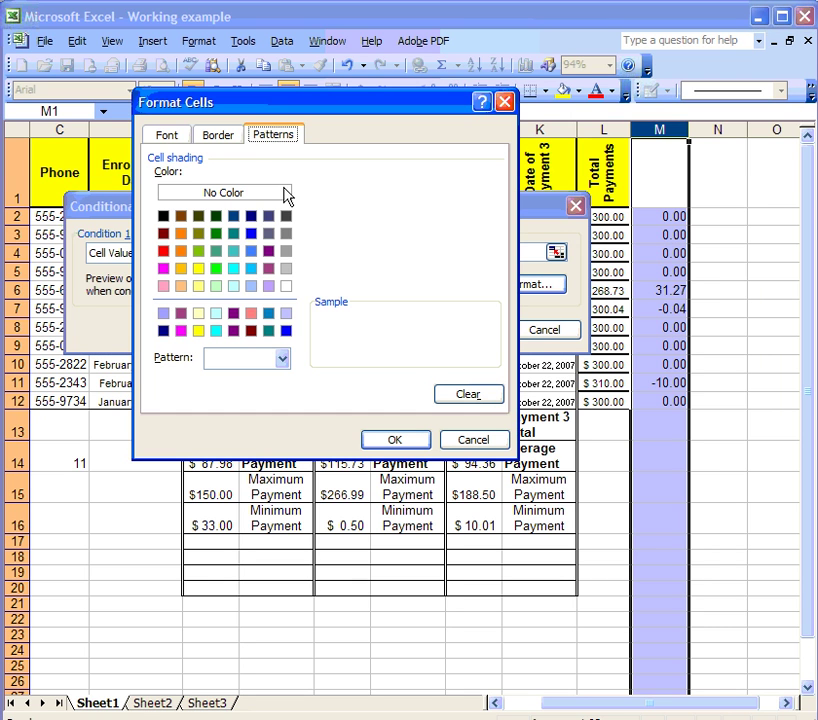
pyautogui.click(164, 251)
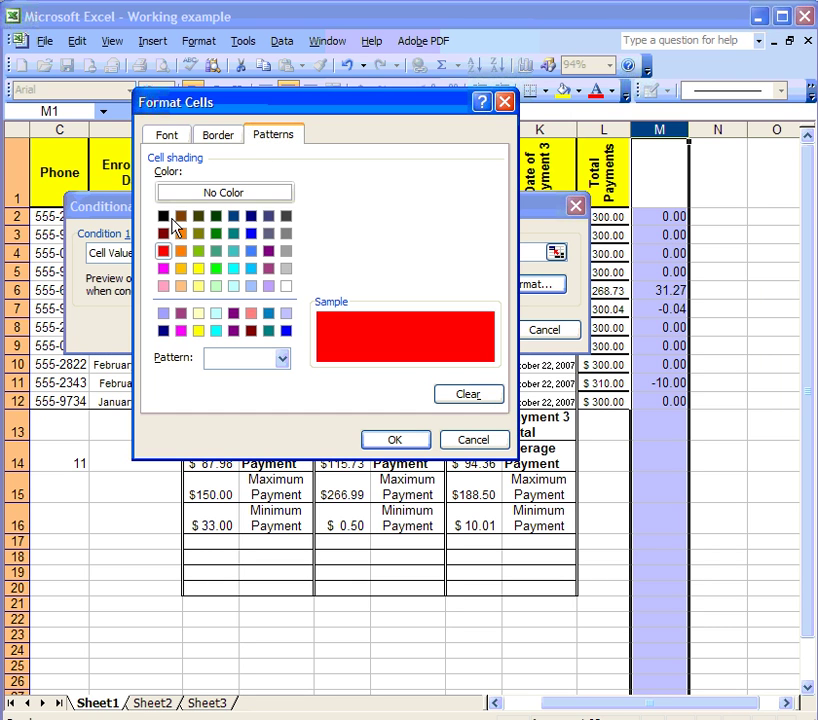
pyautogui.click(168, 137)
pyautogui.click(391, 266)
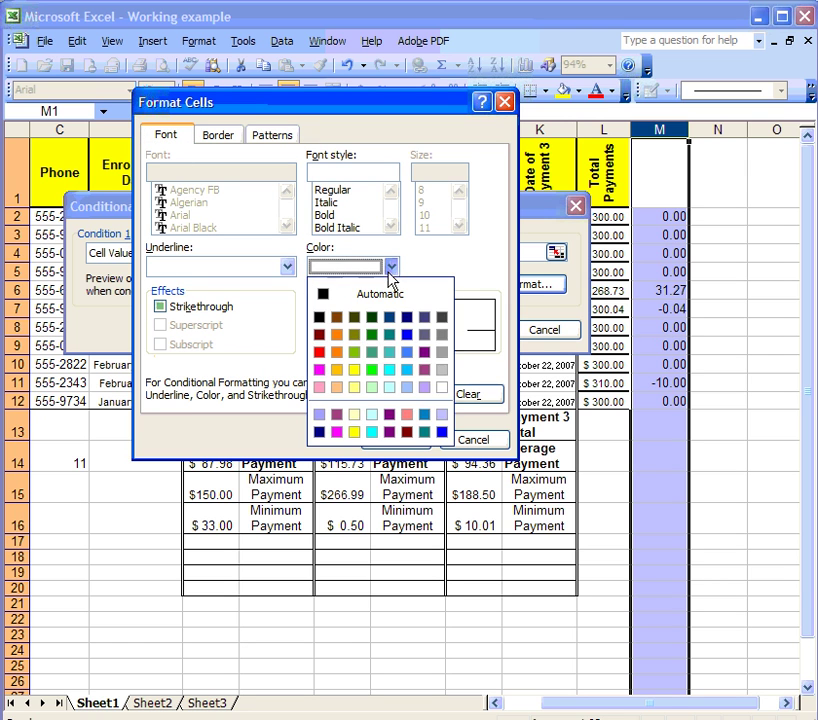
pyautogui.click(449, 387)
pyautogui.click(424, 440)
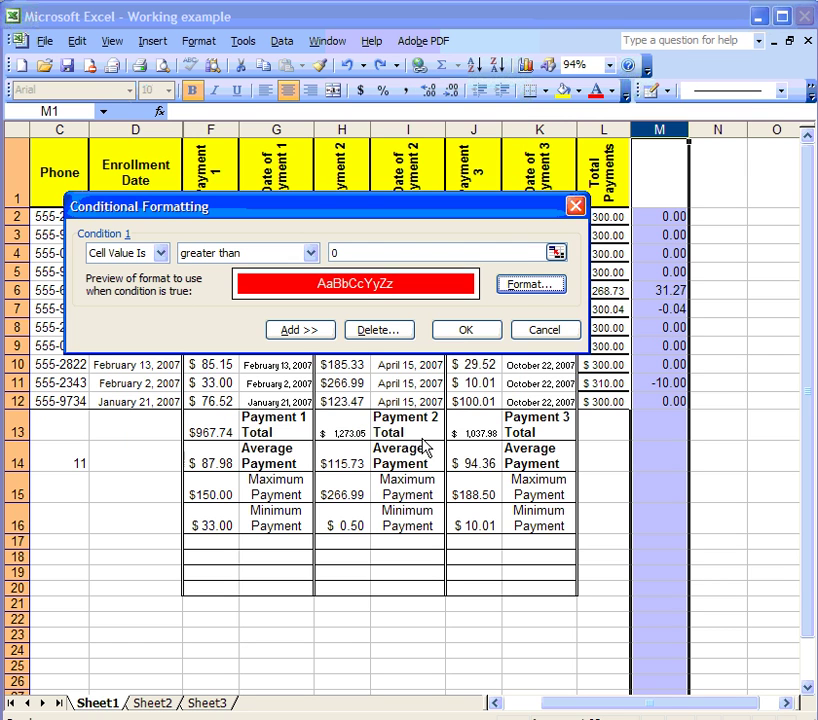
# - Add a second condition for cell values less than 0, formatted with green cell shading
pyautogui.click(316, 333)
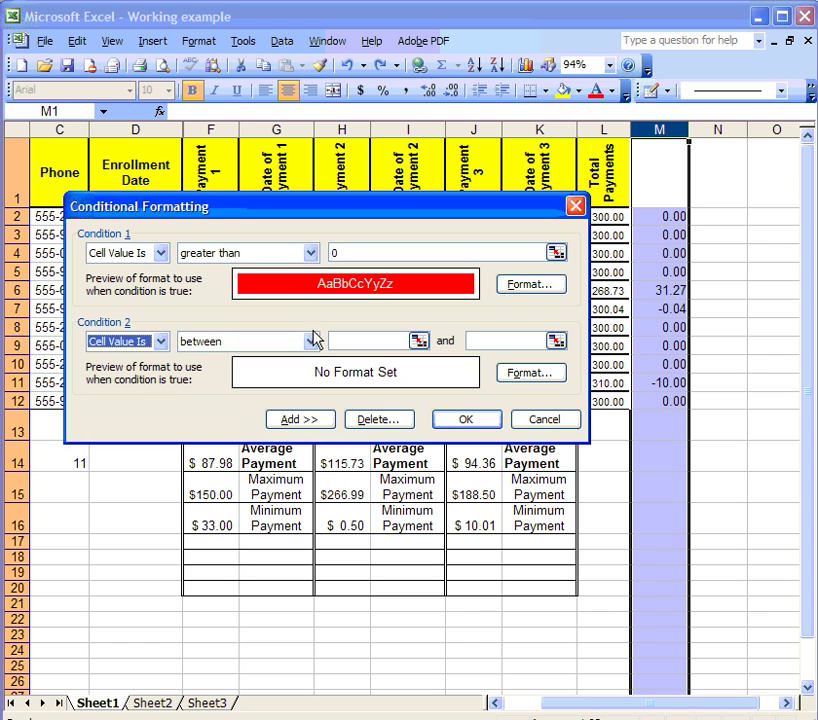
pyautogui.click(310, 341)
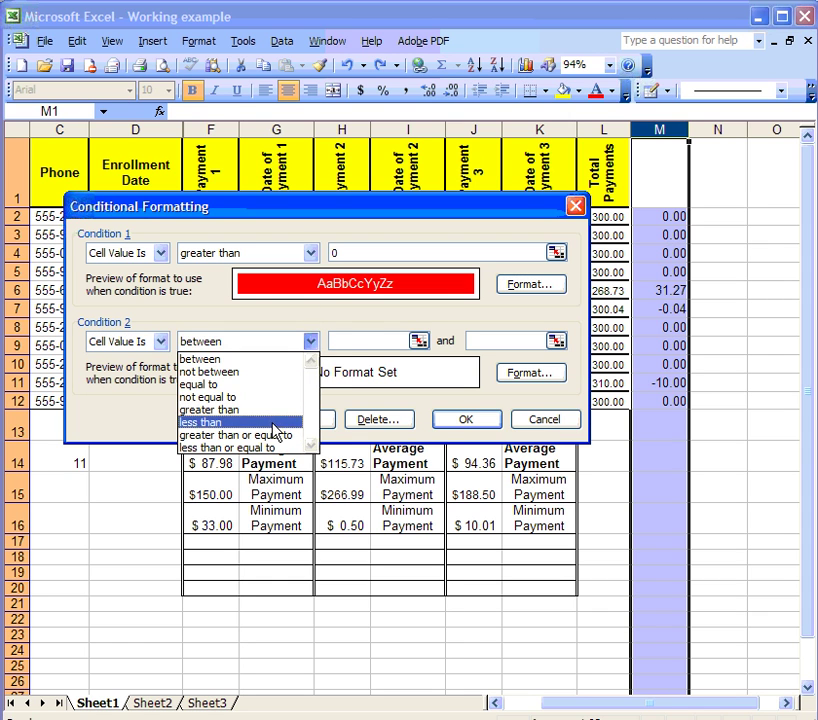
pyautogui.click(275, 424)
pyautogui.click(351, 341)
pyautogui.write('0')
pyautogui.click(524, 374)
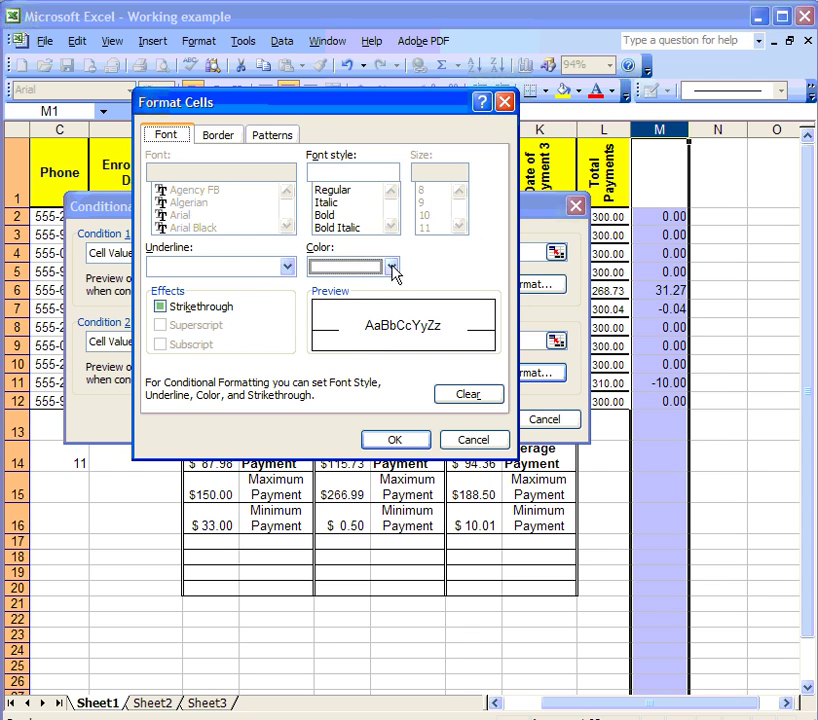
pyautogui.click(287, 138)
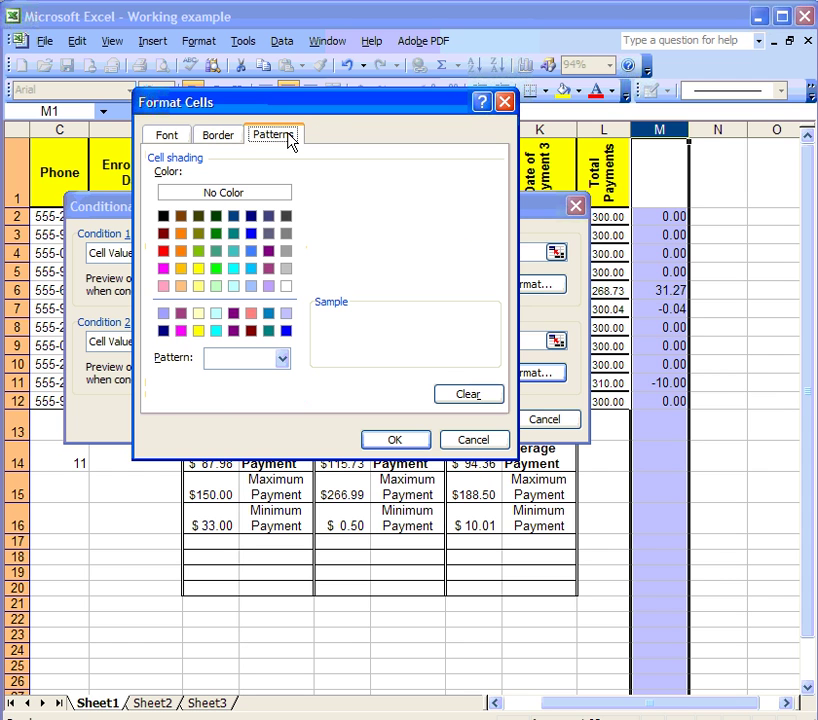
pyautogui.click(218, 236)
pyautogui.click(400, 438)
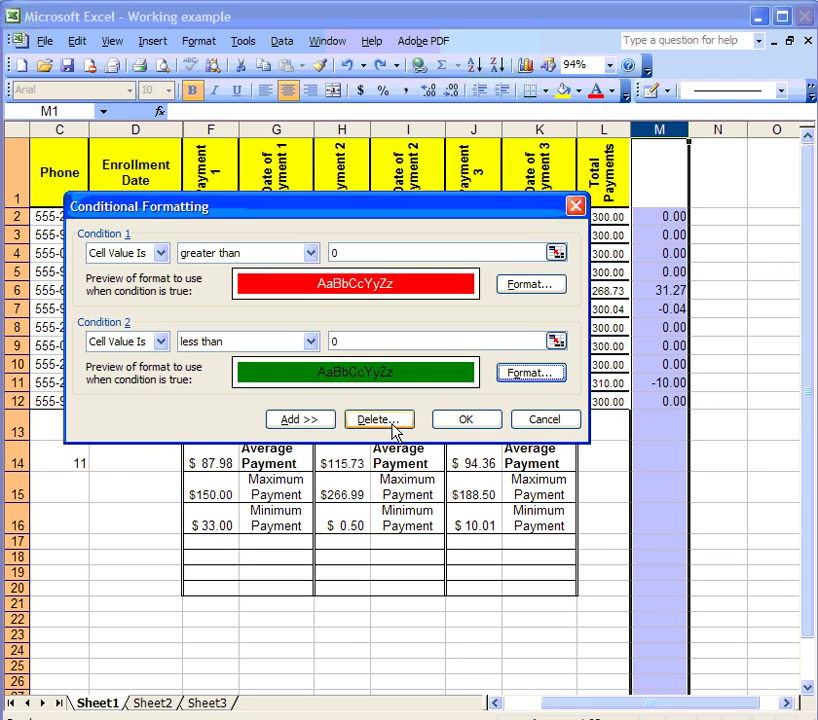
# - Add a third condition for cell values equal to 0
pyautogui.click(314, 422)
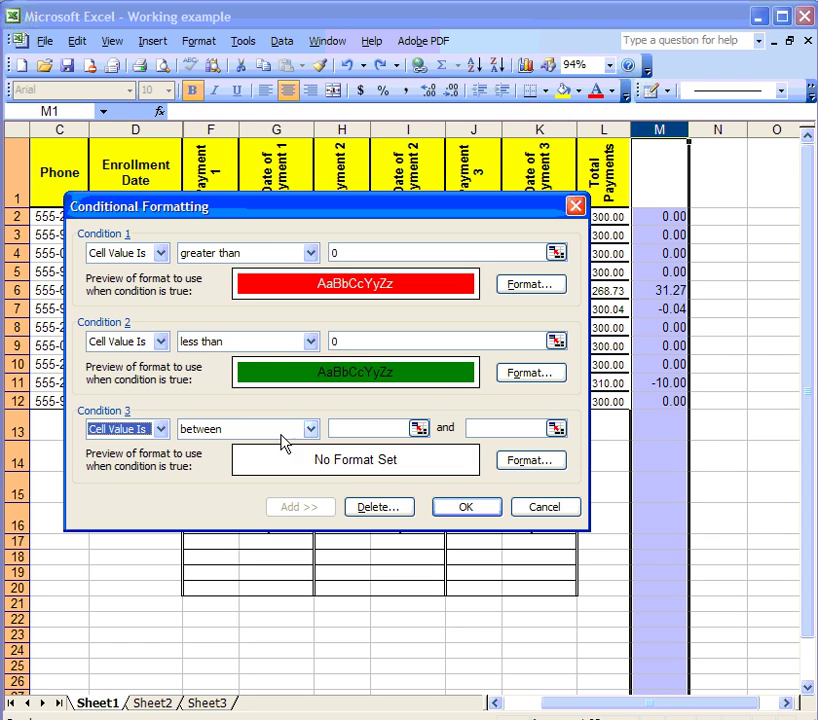
pyautogui.click(312, 429)
pyautogui.click(282, 469)
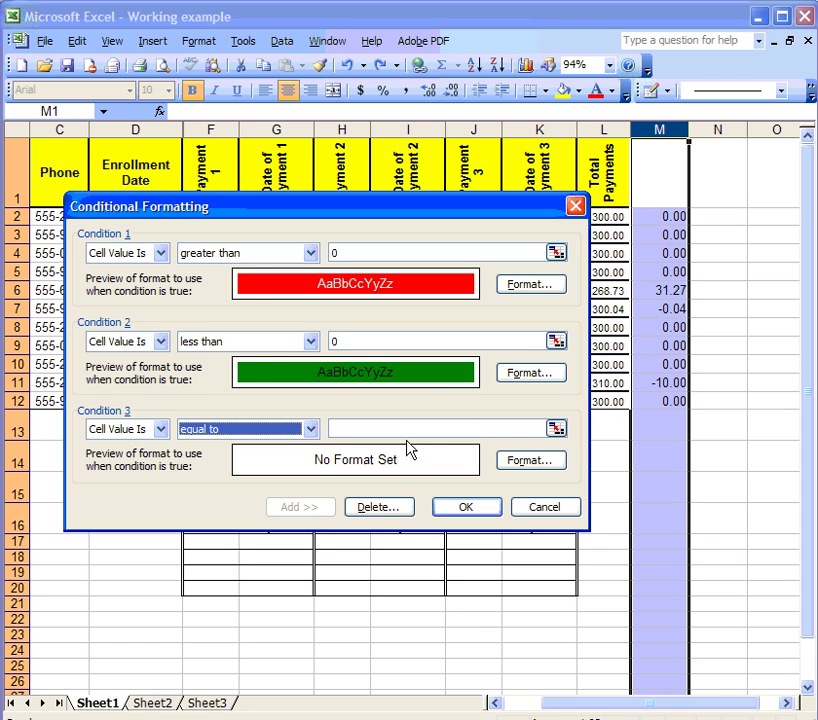
pyautogui.click(458, 431)
pyautogui.write('0')
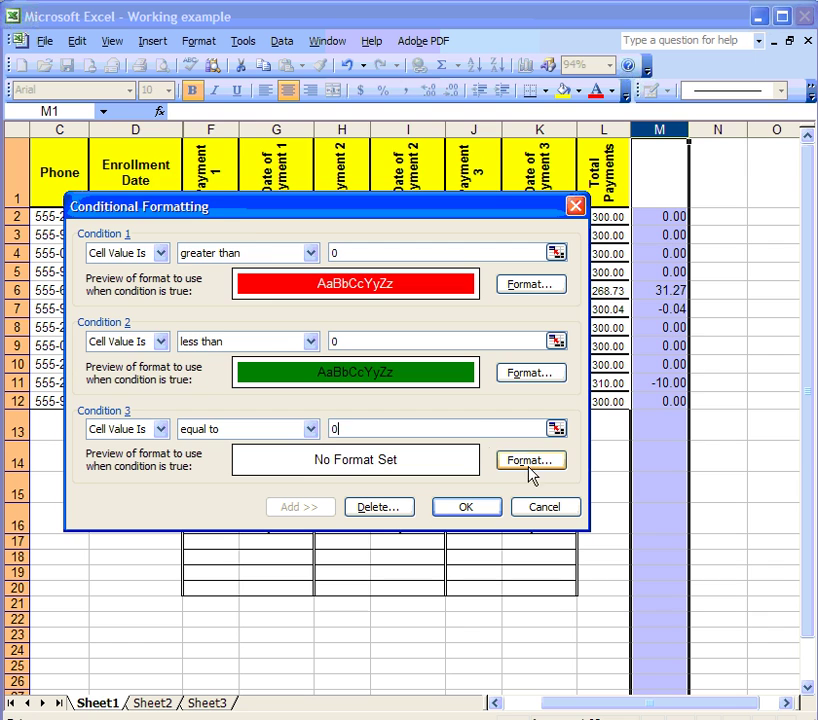
# - Format the equal-to-0 condition with black cell shading and a white font, and apply all three conditions to column M
pyautogui.click(528, 460)
pyautogui.click(163, 216)
pyautogui.click(175, 137)
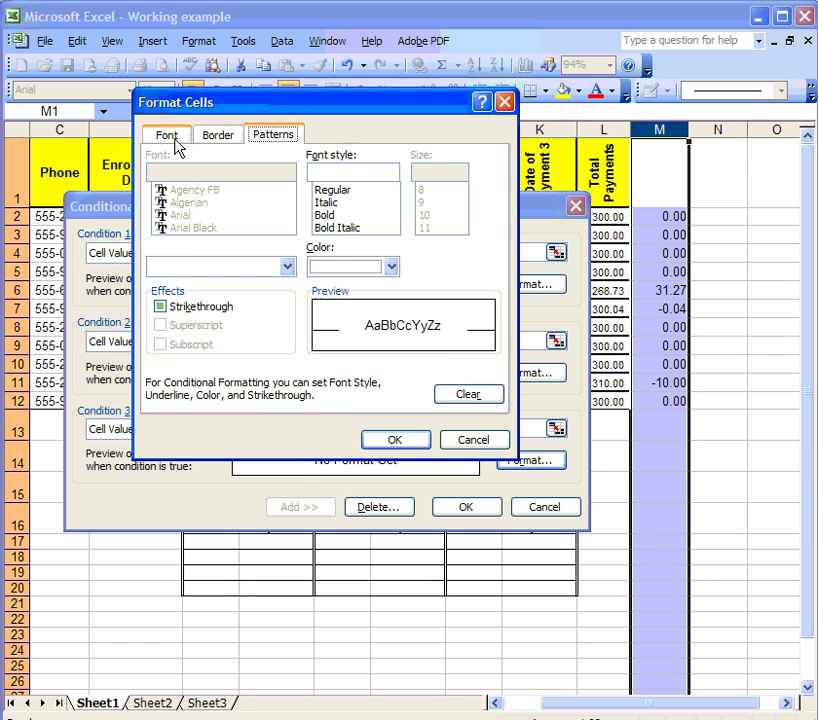
pyautogui.click(391, 266)
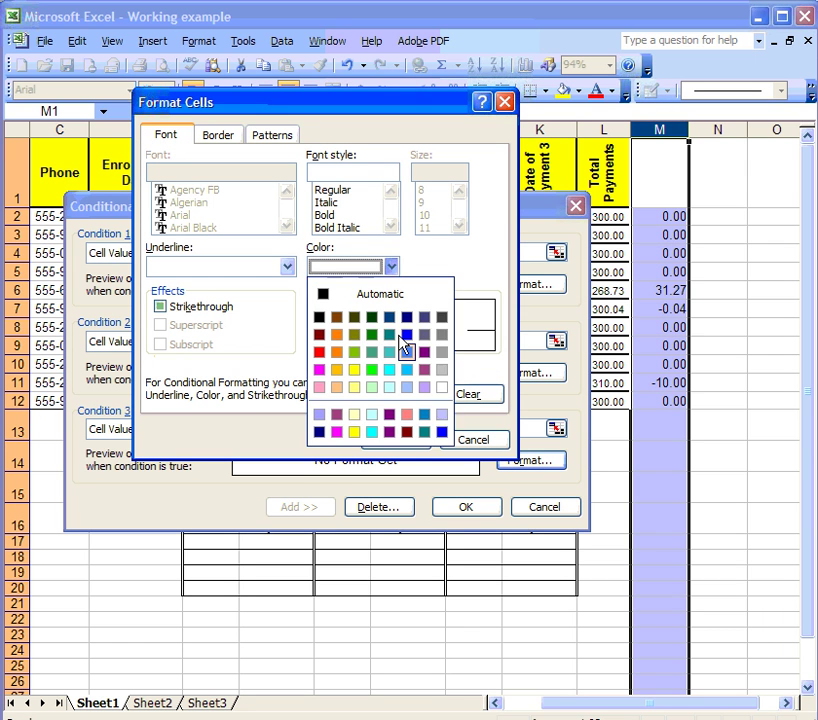
pyautogui.click(443, 388)
pyautogui.click(413, 443)
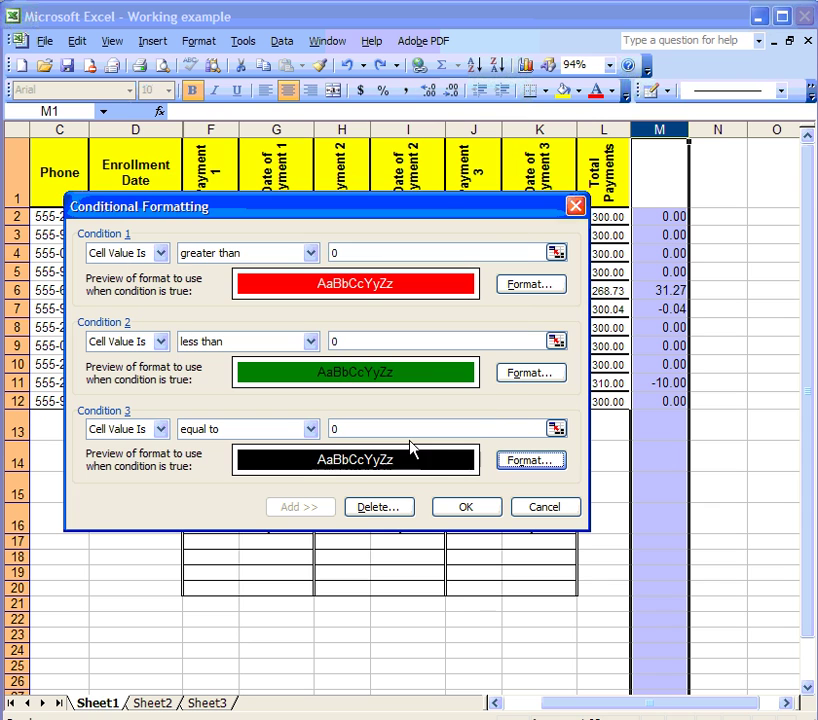
pyautogui.click(463, 508)
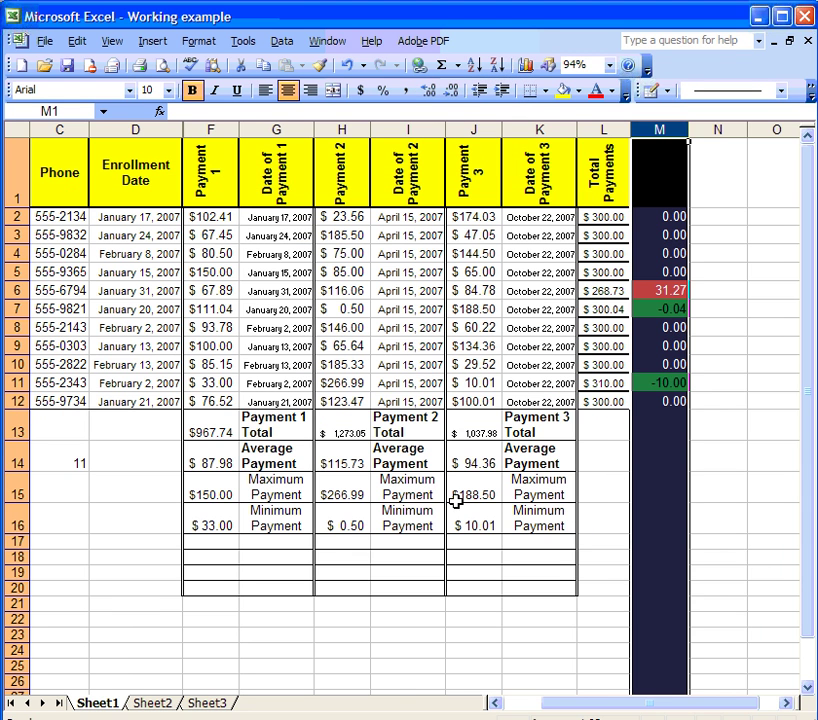
pyautogui.click(710, 233)
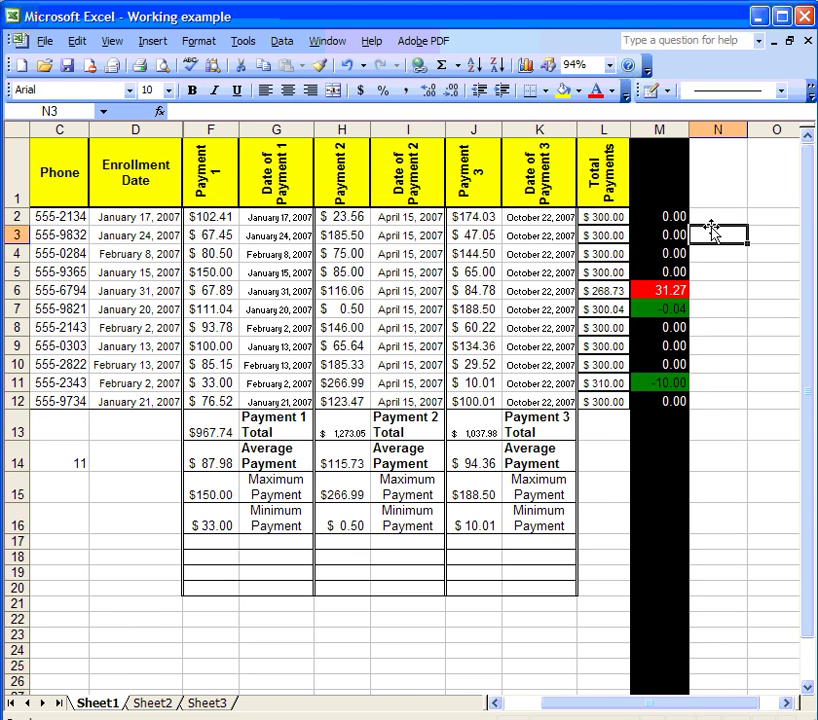